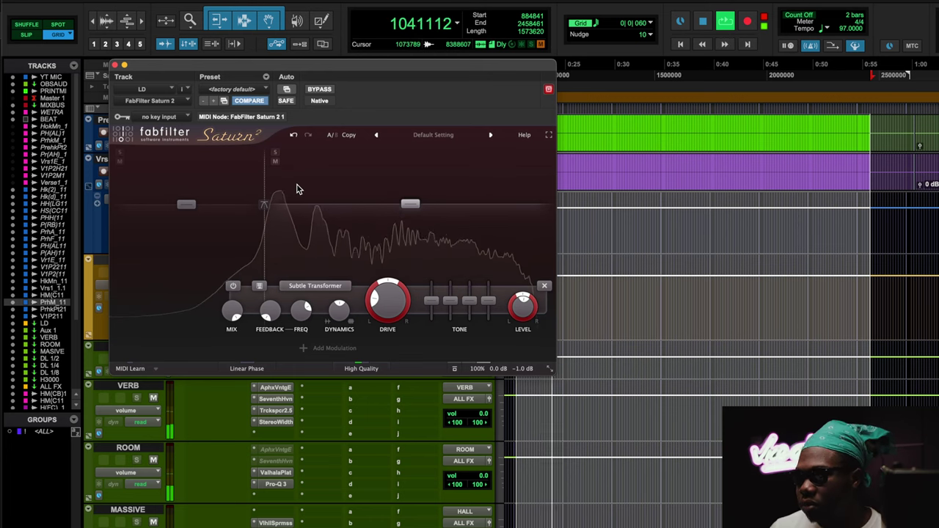
Compare the LD track with Saturn 2 bypassed and active during playback, stop playback, and view the settings of both Saturn 2 bands.
left_click(320, 91)
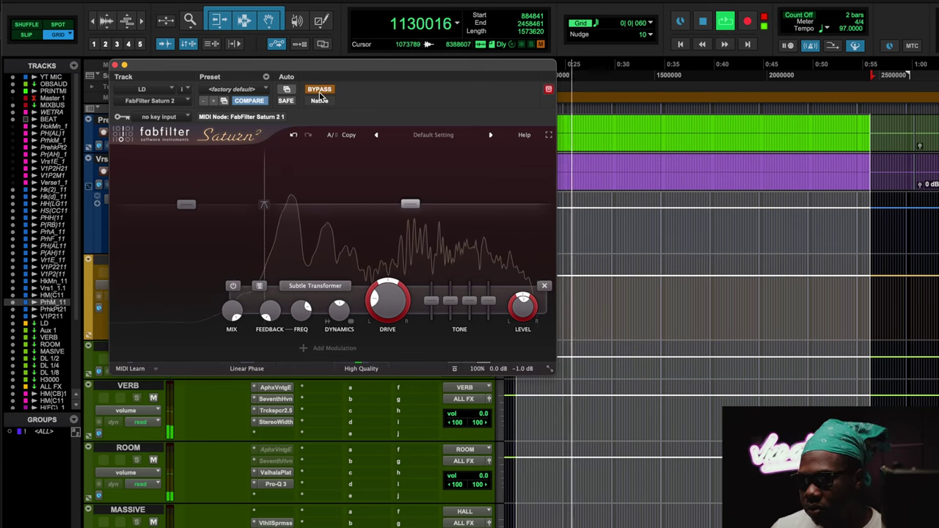
left_click(324, 93)
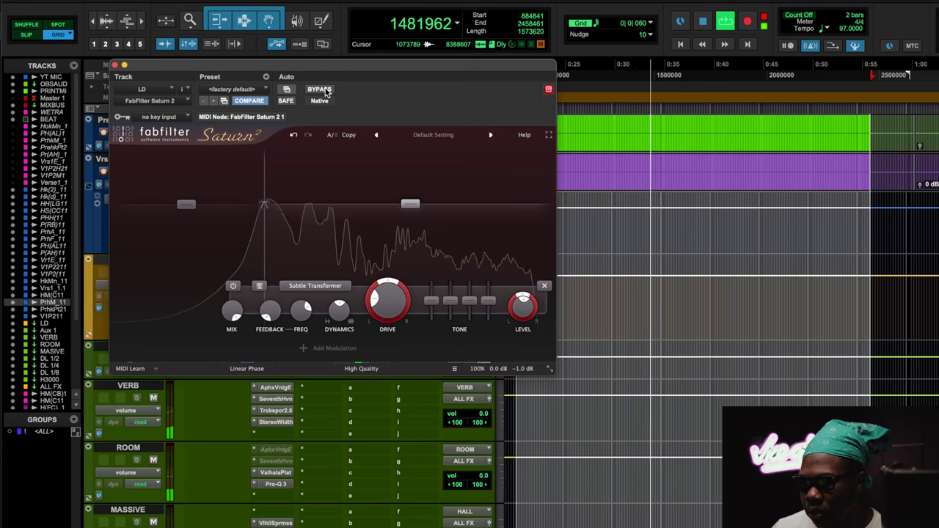
left_click(325, 93)
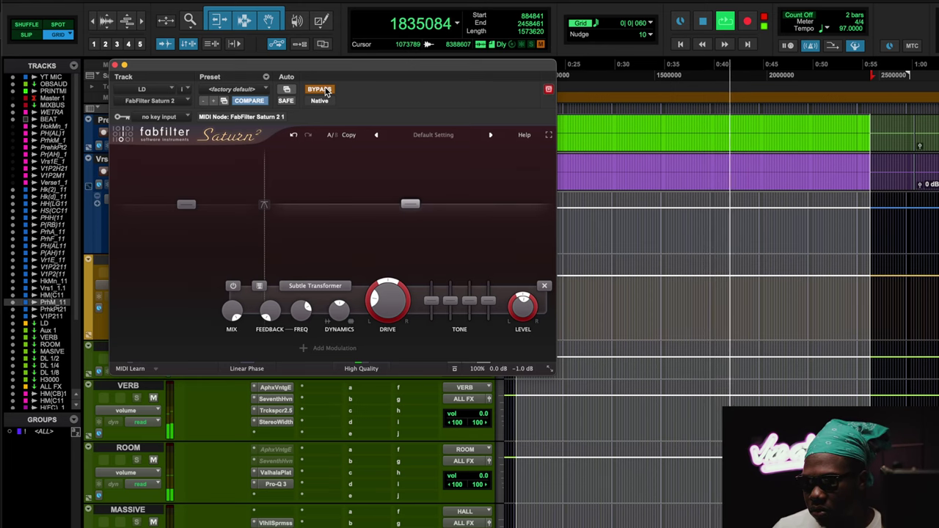
left_click(325, 90)
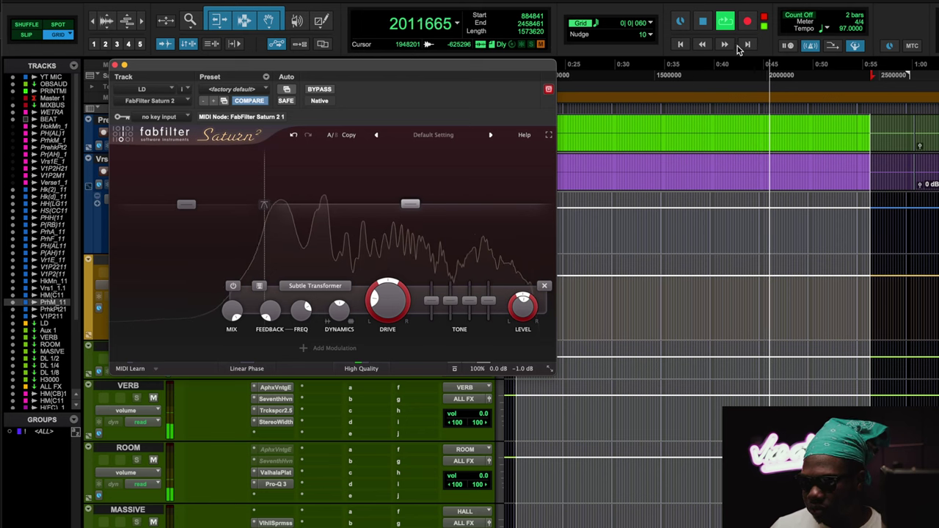
left_click(701, 22)
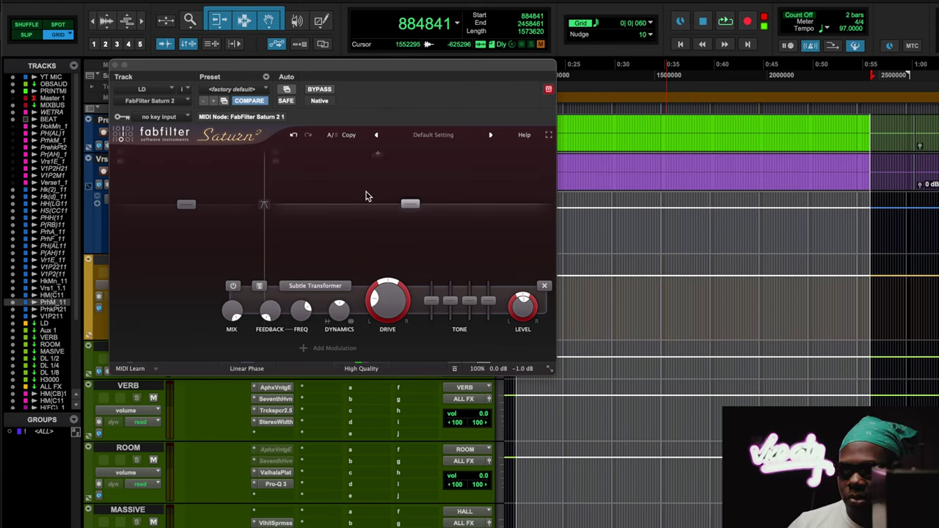
mouse_move(199, 237)
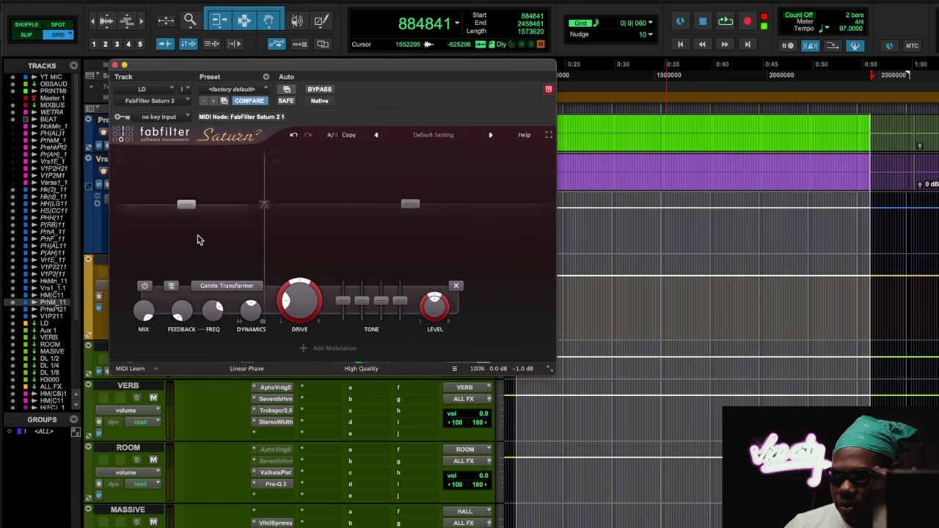
mouse_move(317, 251)
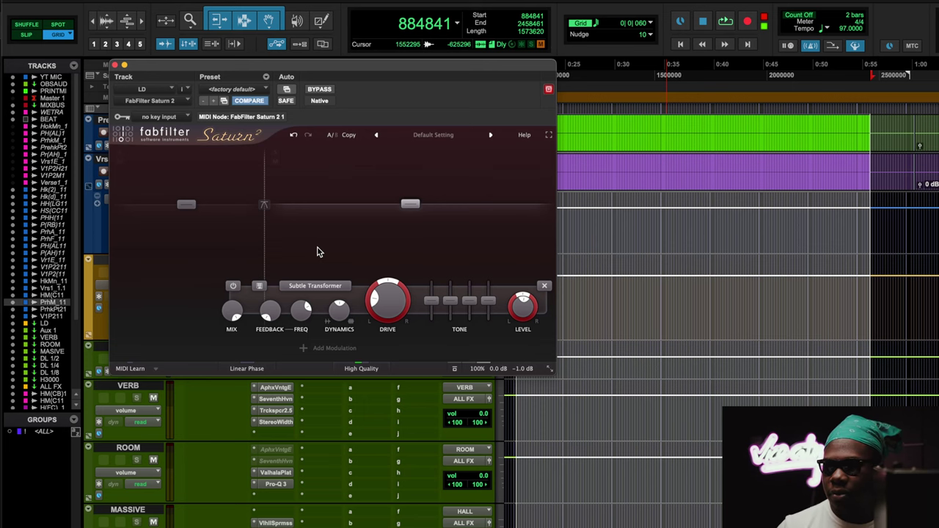
Play from sample 1321295, compare the LD track with Saturn 2 active and bypassed, stop playback, and close the plug-in.
scroll(700, 284, "up", 10)
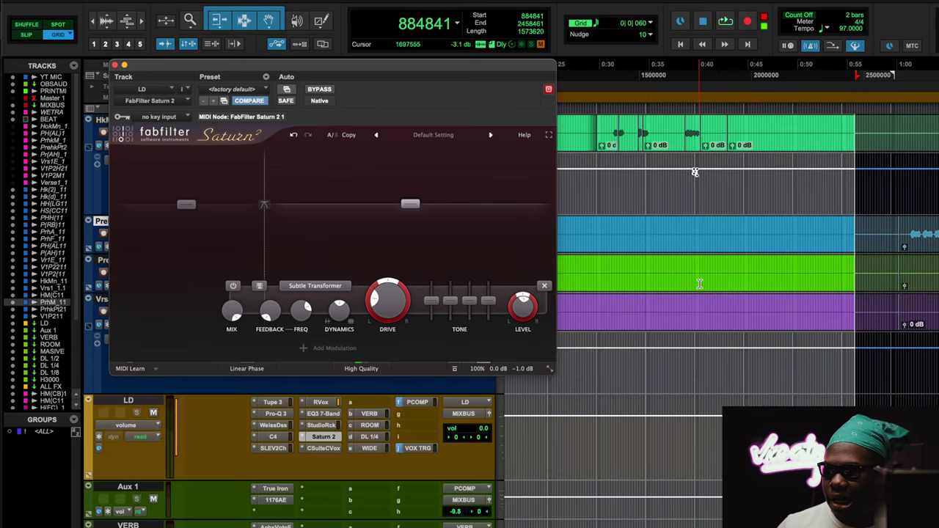
scroll(700, 284, "right", 2)
scroll(699, 284, "up", 3)
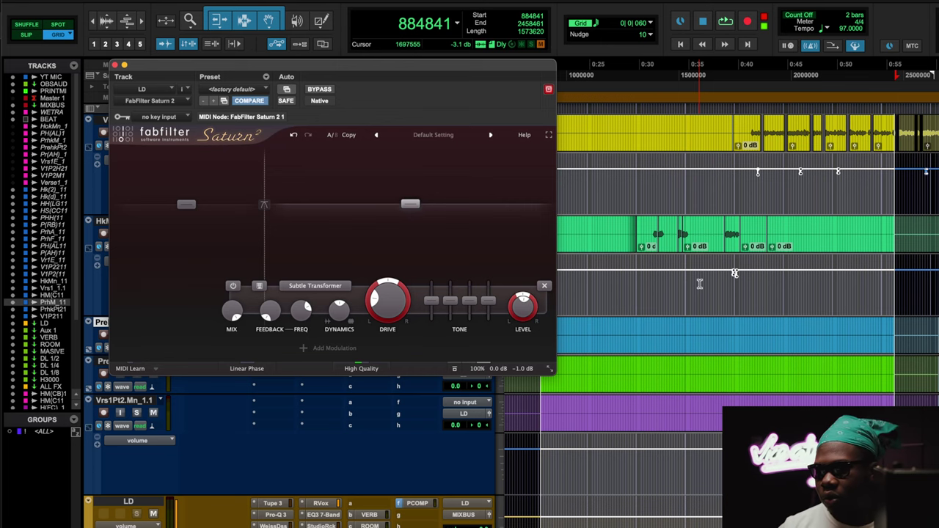
left_click(642, 69)
key("space")
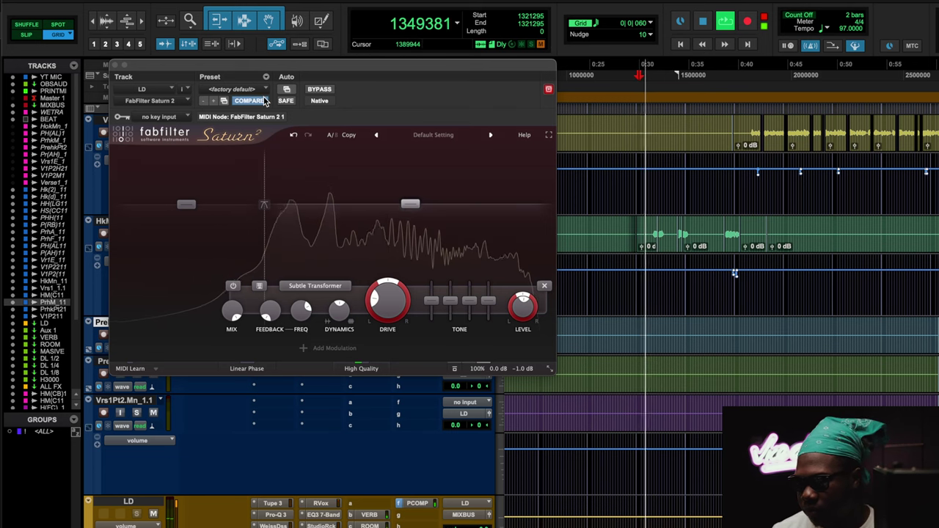
left_click(318, 92)
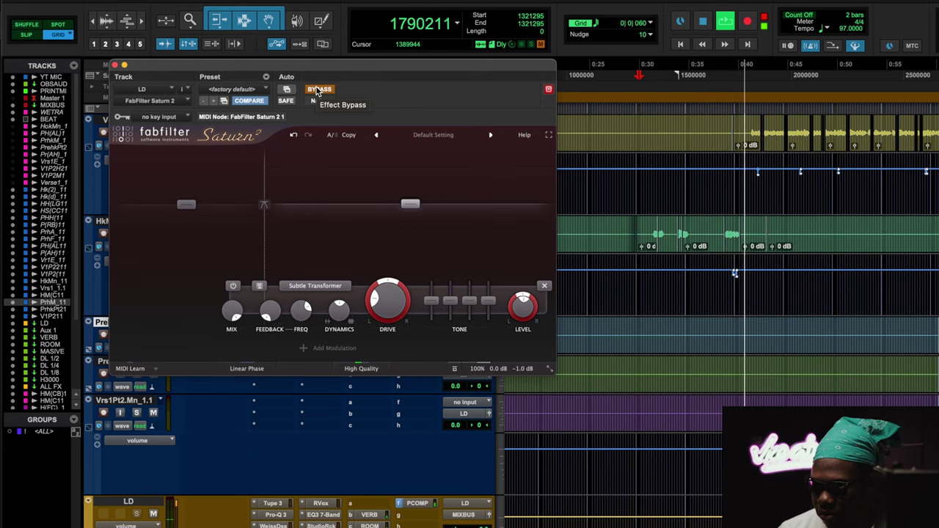
left_click(318, 90)
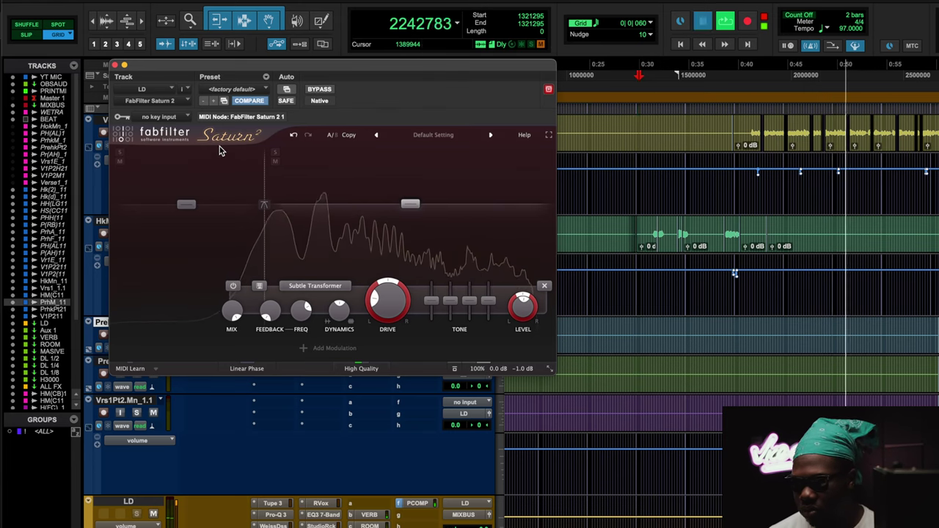
key("space")
left_click(114, 66)
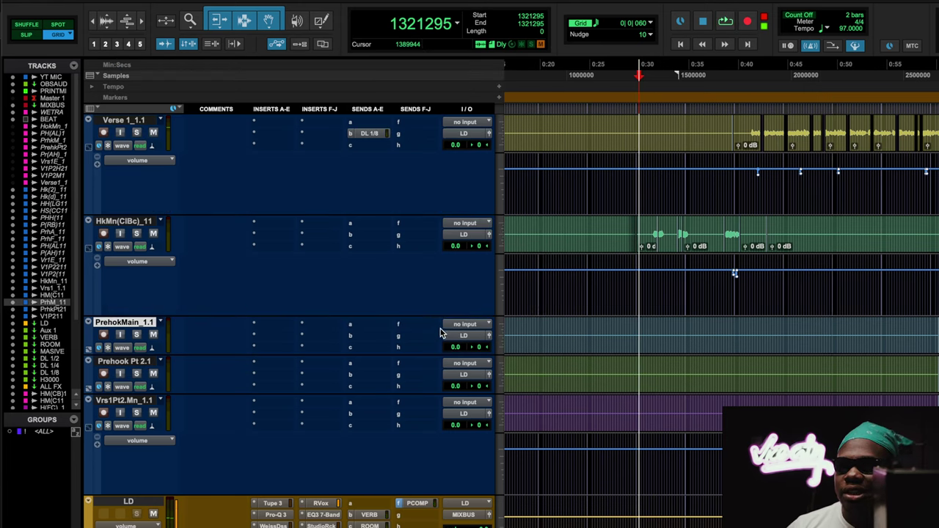
Examine the True Iron settings and preset list on the Aux 1 track, and close the plug-in.
scroll(458, 309, "up", 3)
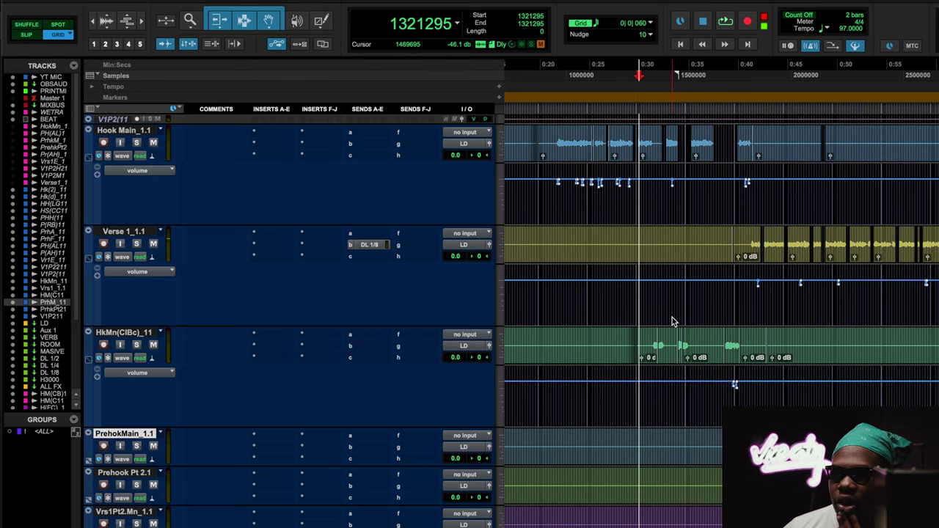
scroll(671, 321, "up", 1)
scroll(646, 310, "up", 3)
scroll(673, 222, "up", 2)
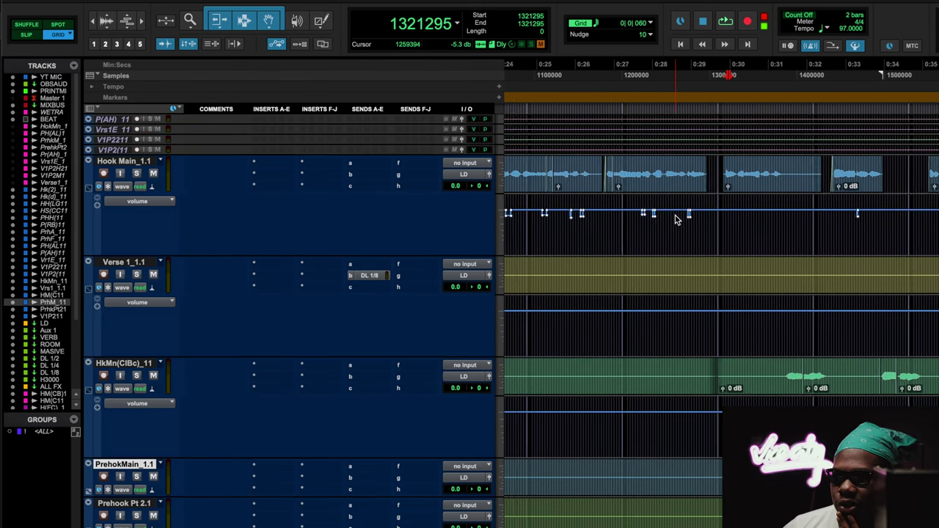
scroll(675, 216, "down", 10)
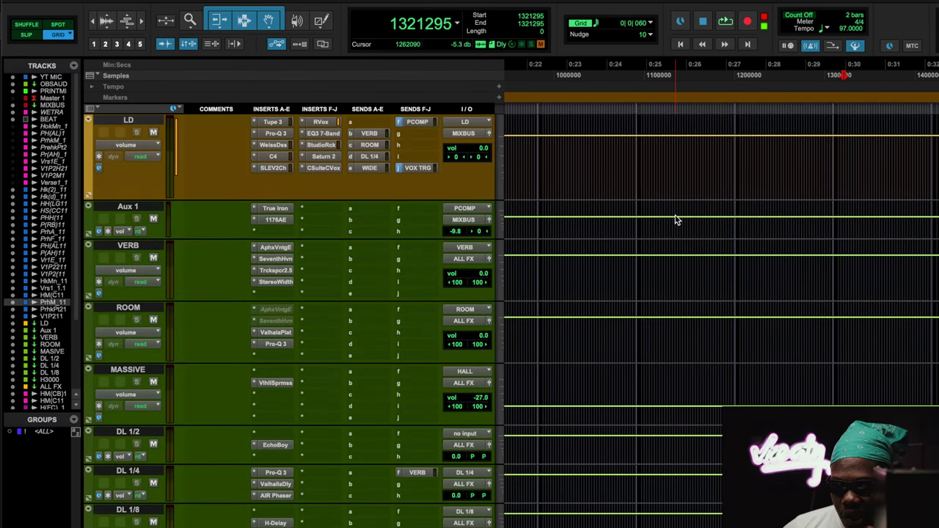
left_click(284, 209)
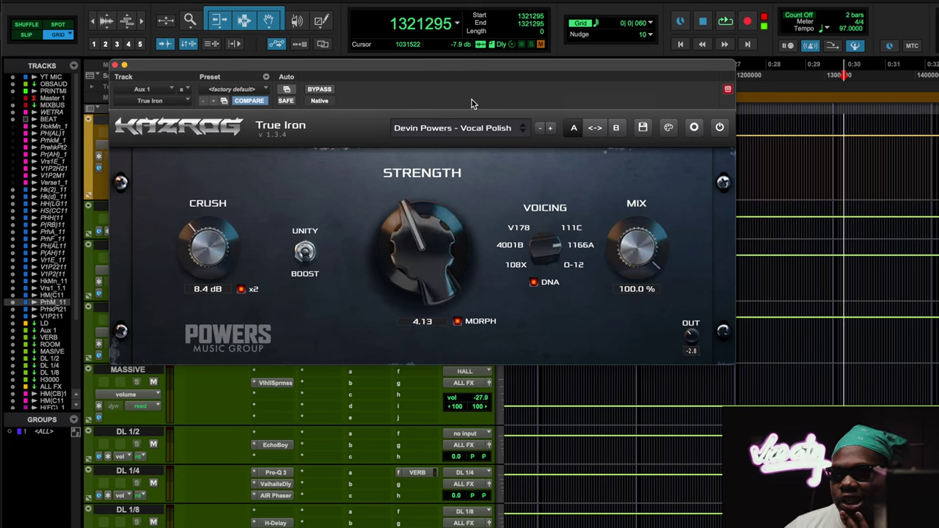
left_click(467, 130)
left_click(273, 182)
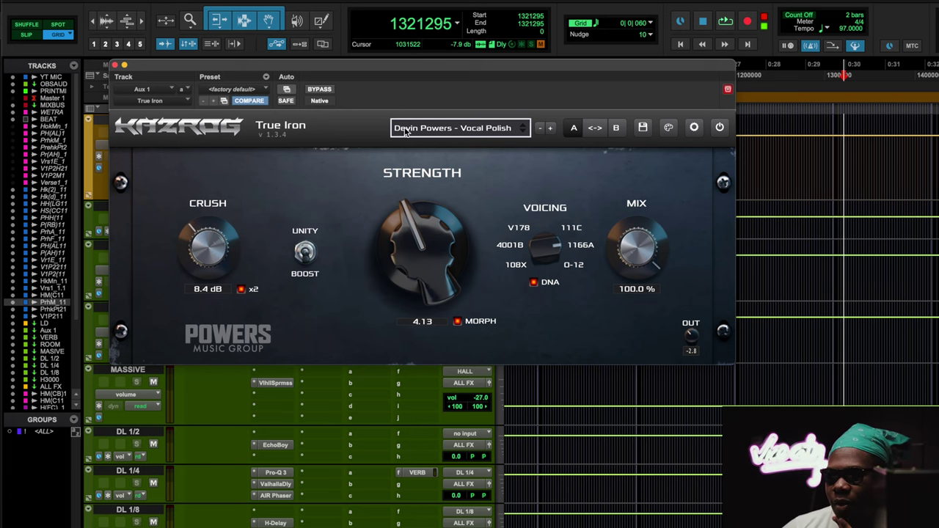
left_click(115, 66)
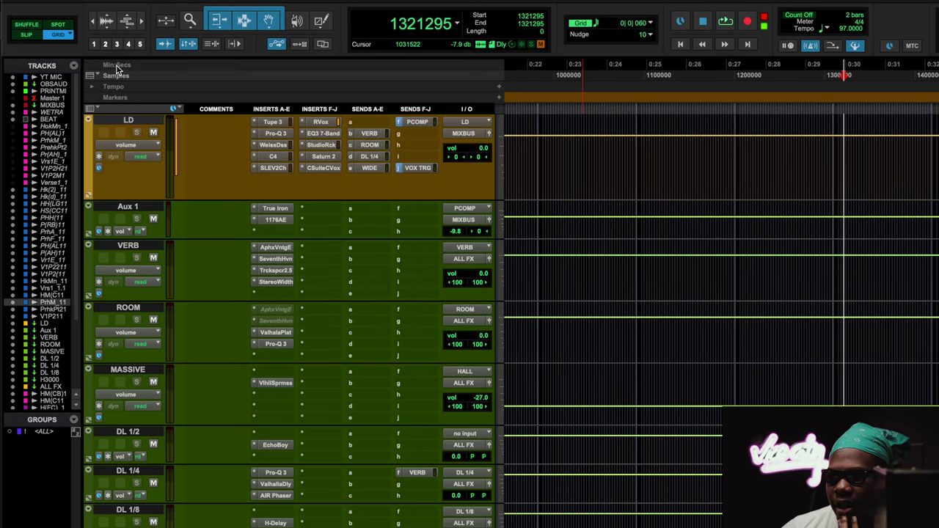
Examine the 1176AE compressor settings on the Aux 1 track, and close the plug-in.
left_click(276, 219)
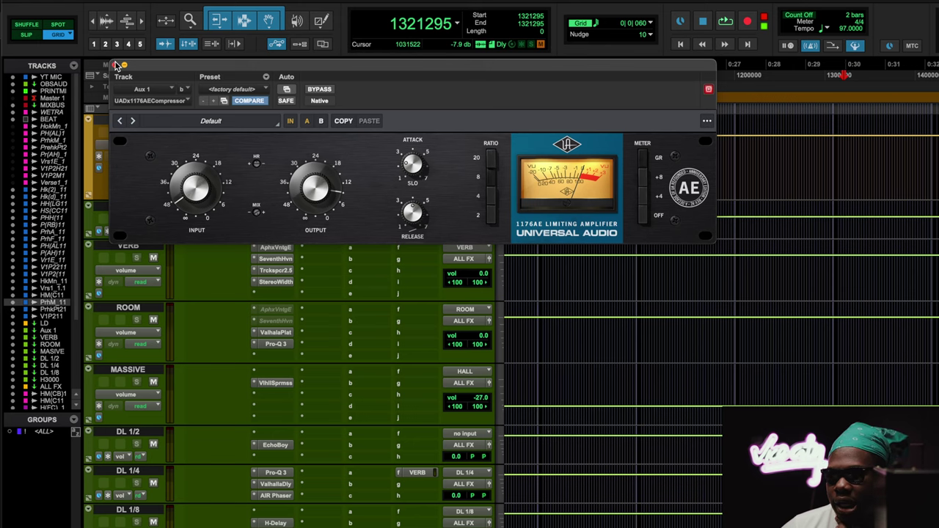
left_click(116, 66)
left_click(276, 219)
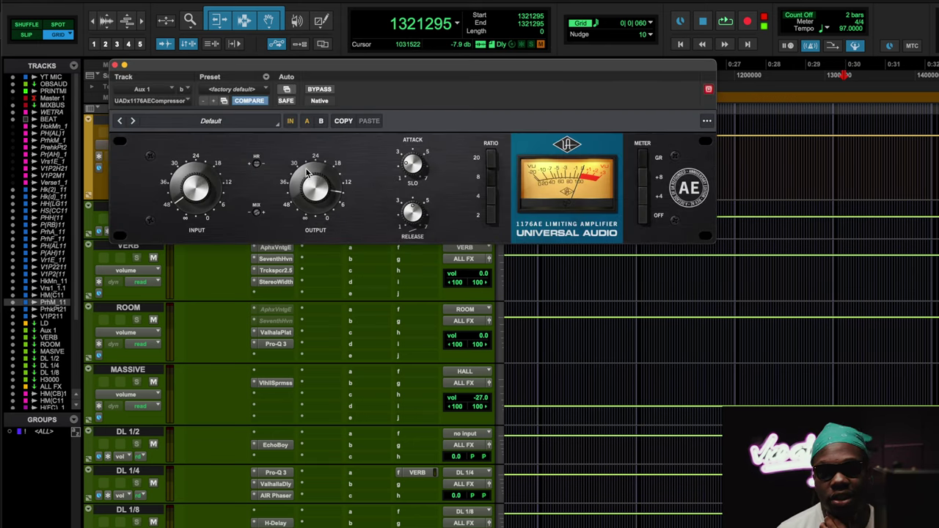
left_click(115, 65)
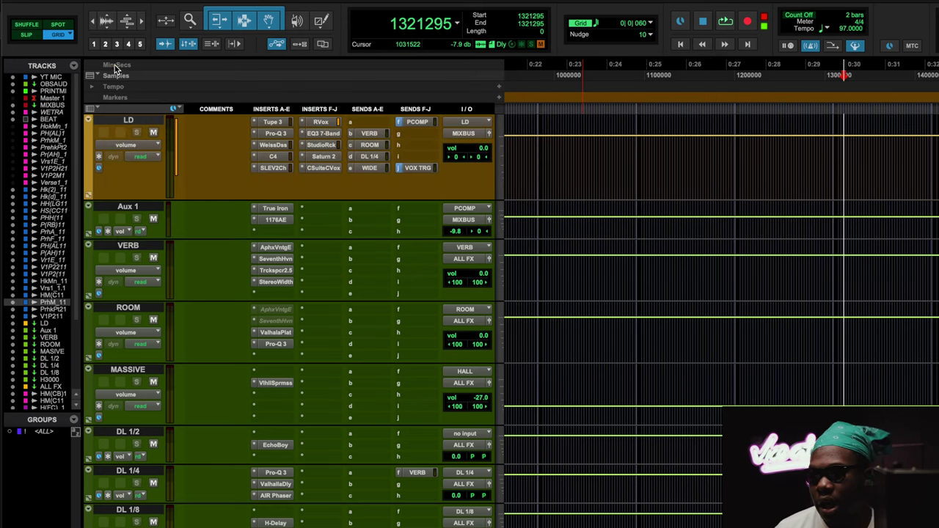
Play the session from sample 1026348 and zoom the timeline out to show more of the song.
scroll(323, 211, "up", 3)
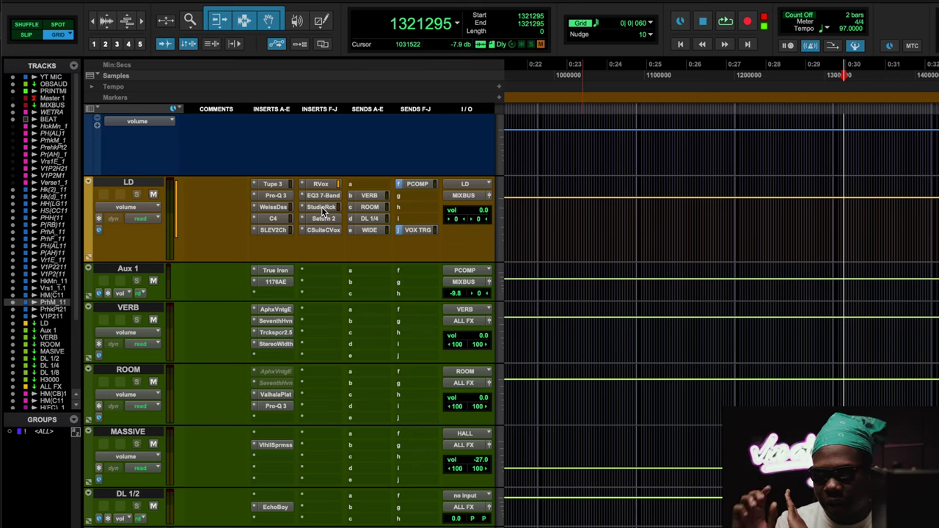
scroll(567, 196, "up", 5)
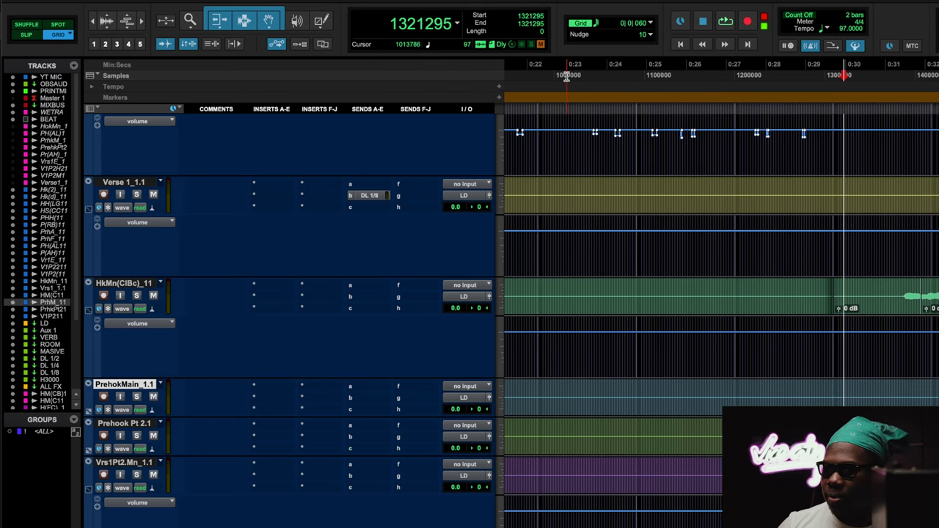
left_click(578, 79)
key("space")
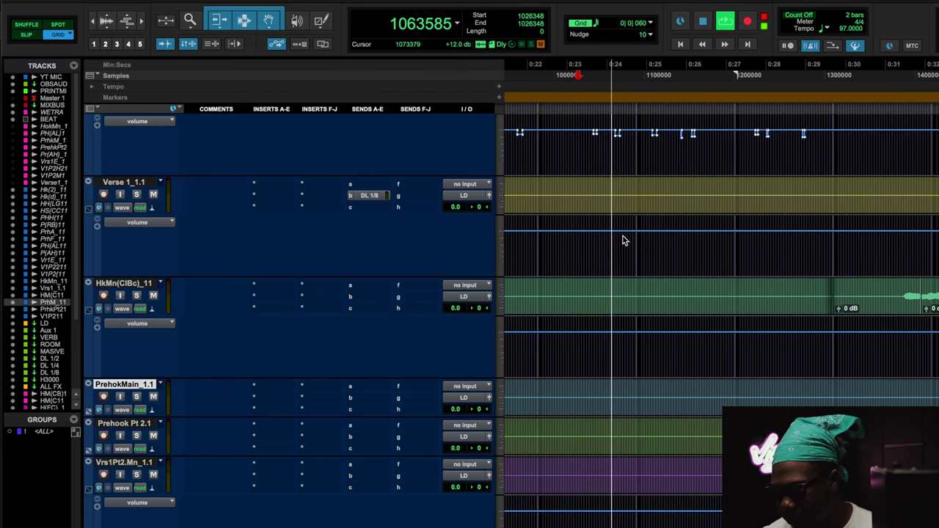
key("r")
key("r")
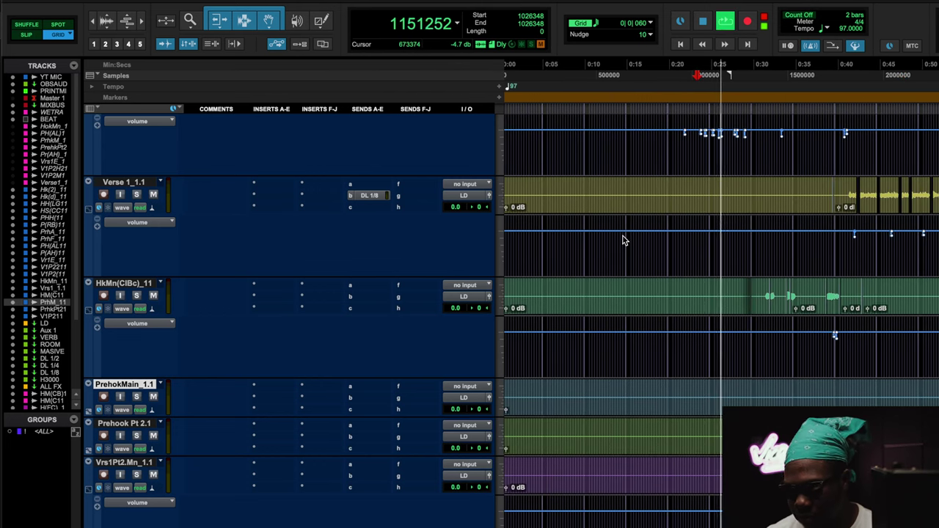
Try the ALL FX track volume at +12.0 dB during playback, return it to 0.0, and stop playback.
scroll(617, 245, "down", 10)
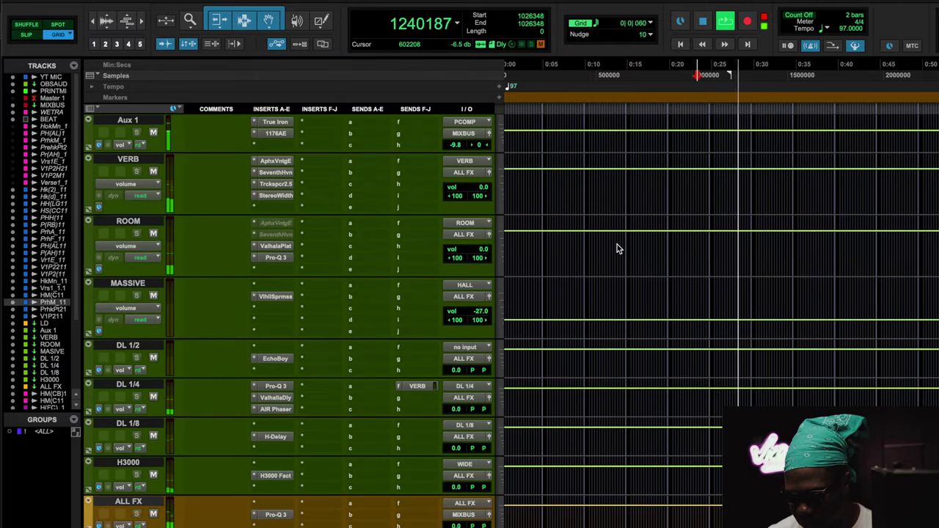
mouse_move(459, 301)
left_mouse_down()
mouse_move(460, 292)
mouse_move(453, 301)
left_mouse_up()
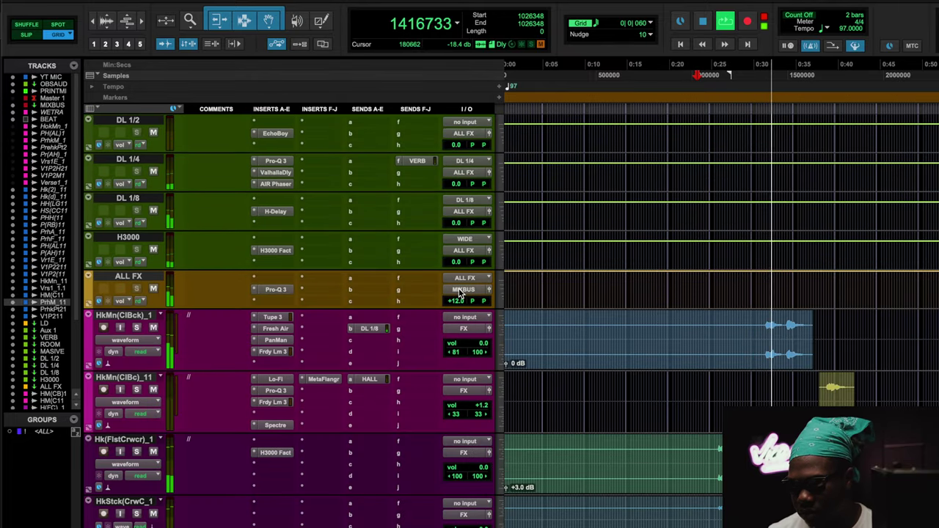
key("space")
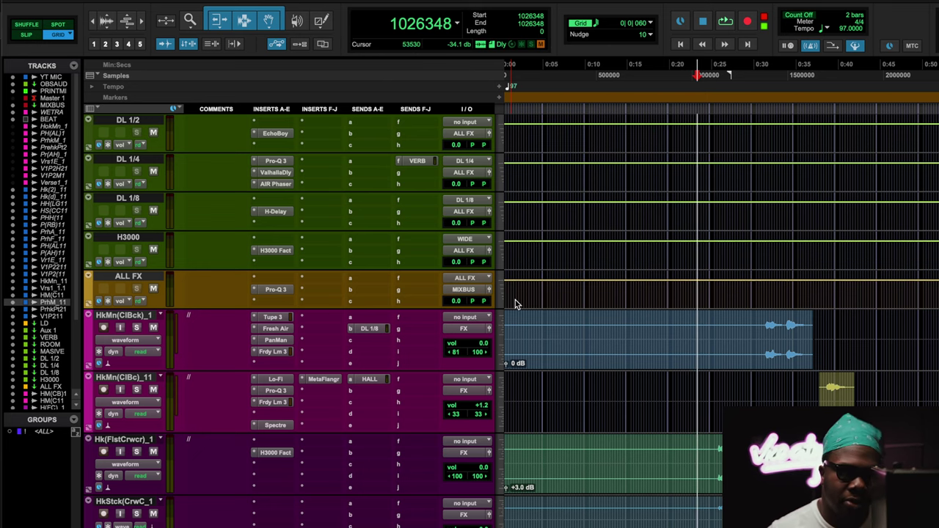
Compare True Iron bypassed and active on the Aux 1 track during playback, stop playback, and close the plug-in.
scroll(515, 305, "up", 4)
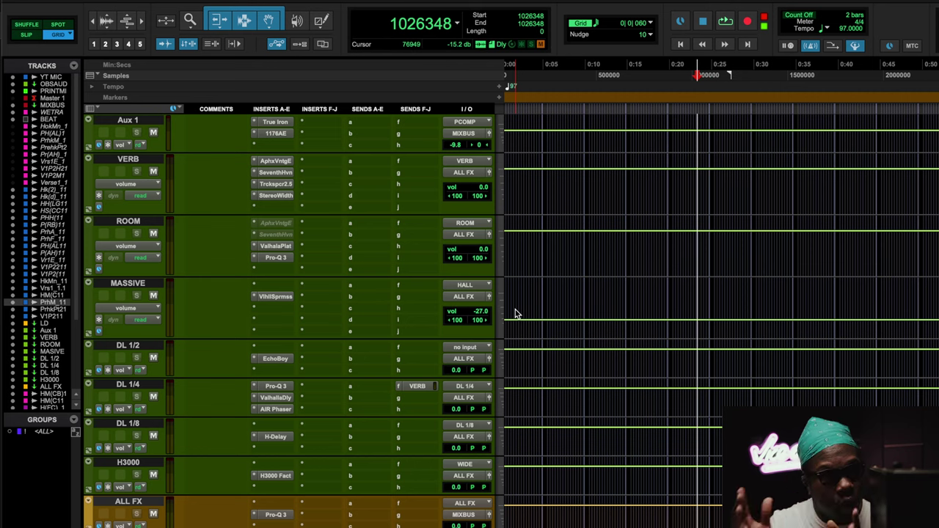
scroll(515, 315, "up", 5)
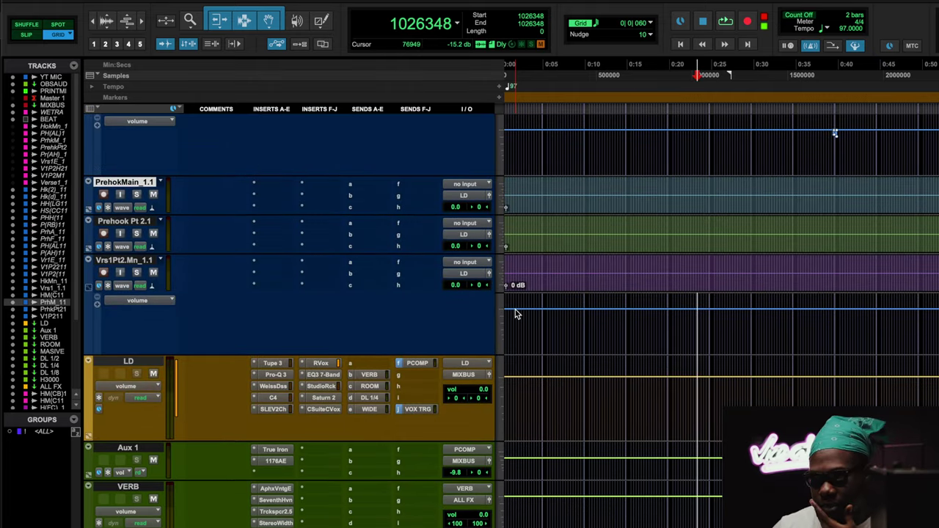
scroll(396, 287, "up", 3)
scroll(394, 288, "down", 8)
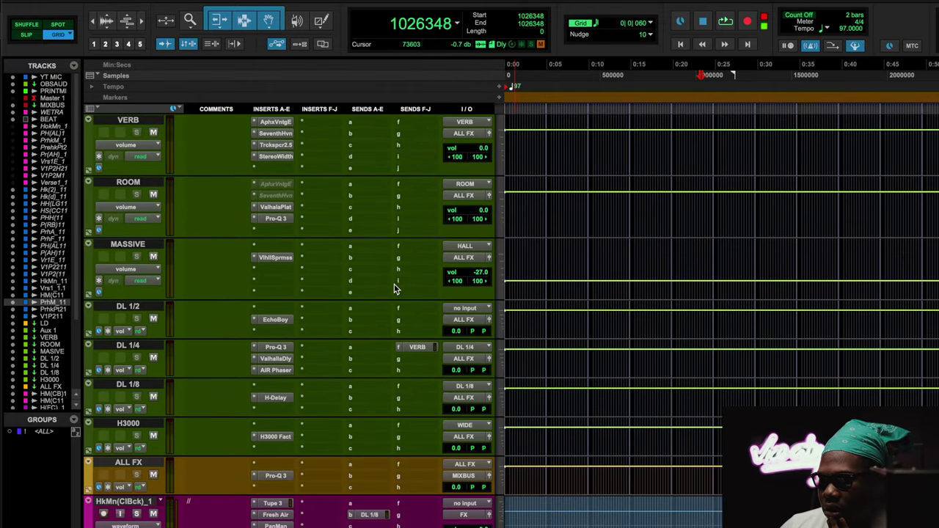
scroll(394, 288, "up", 10)
scroll(281, 384, "down", 8)
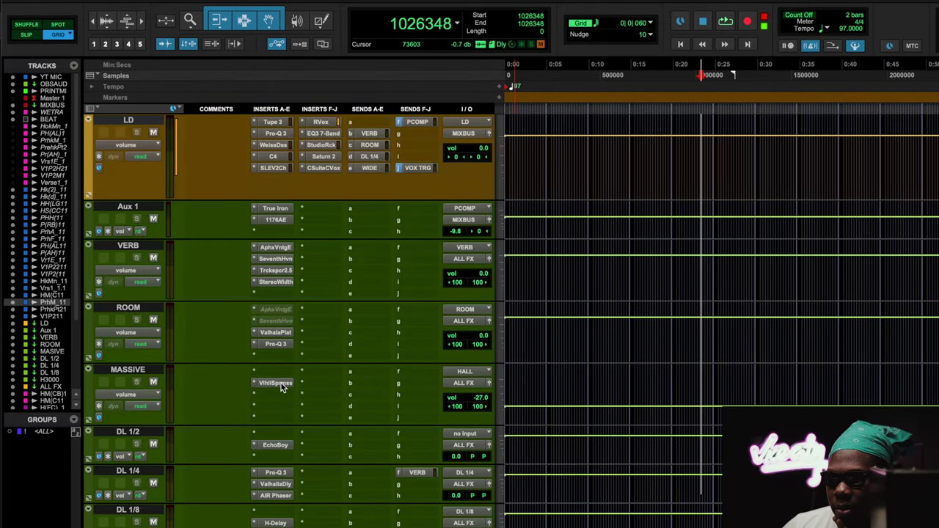
left_click(277, 212)
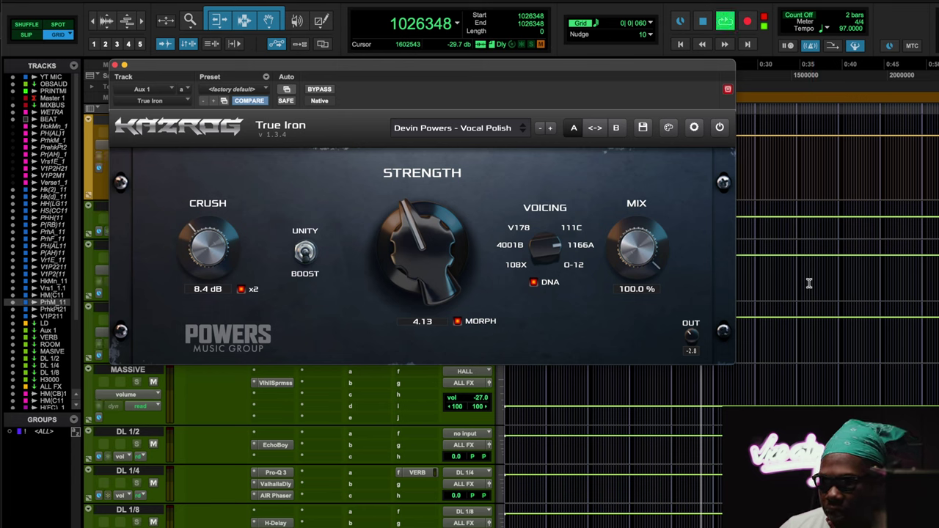
left_click(318, 88)
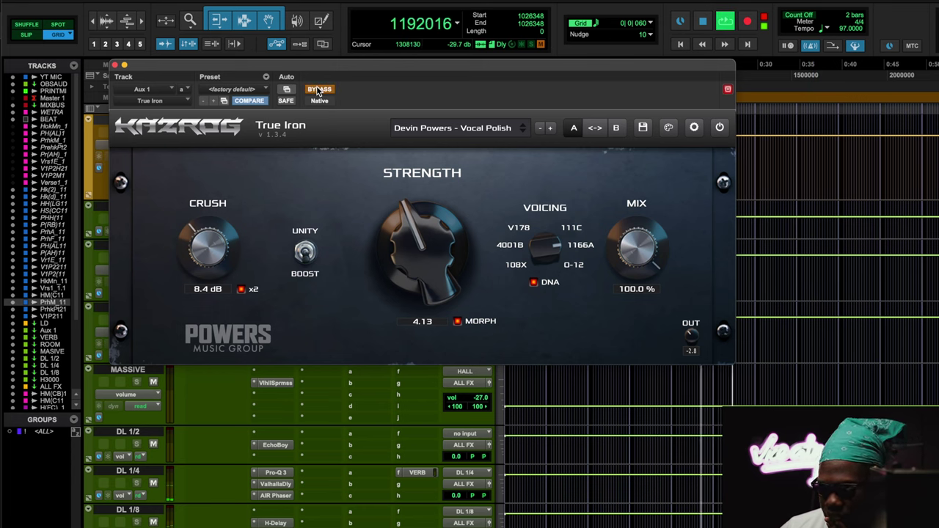
left_click(318, 89)
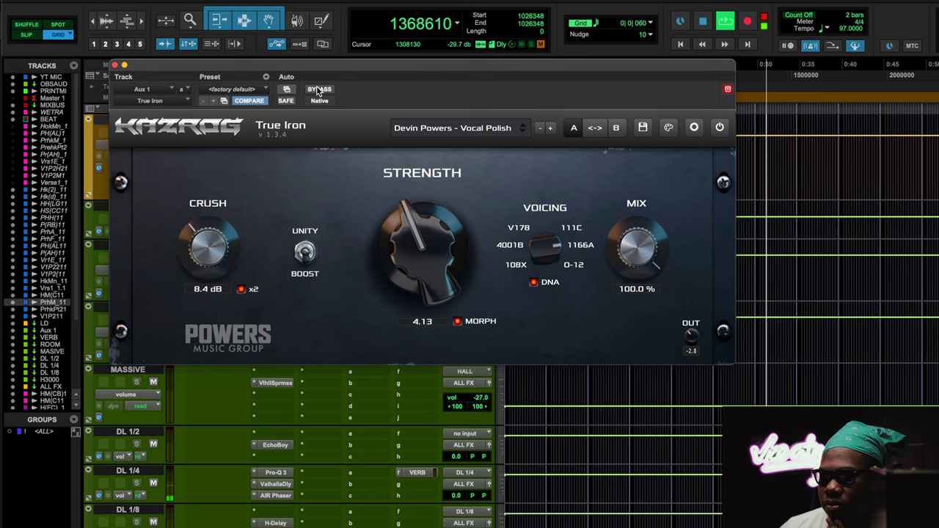
left_click(318, 88)
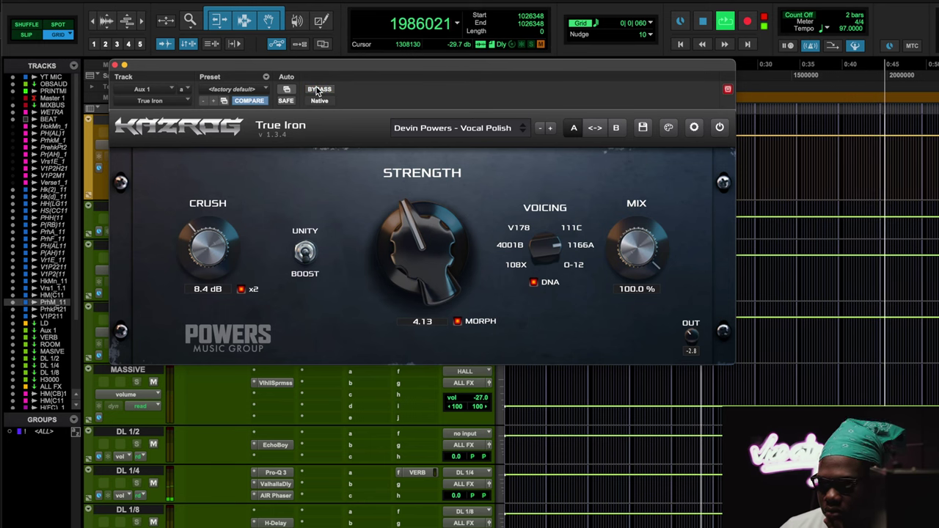
key("space")
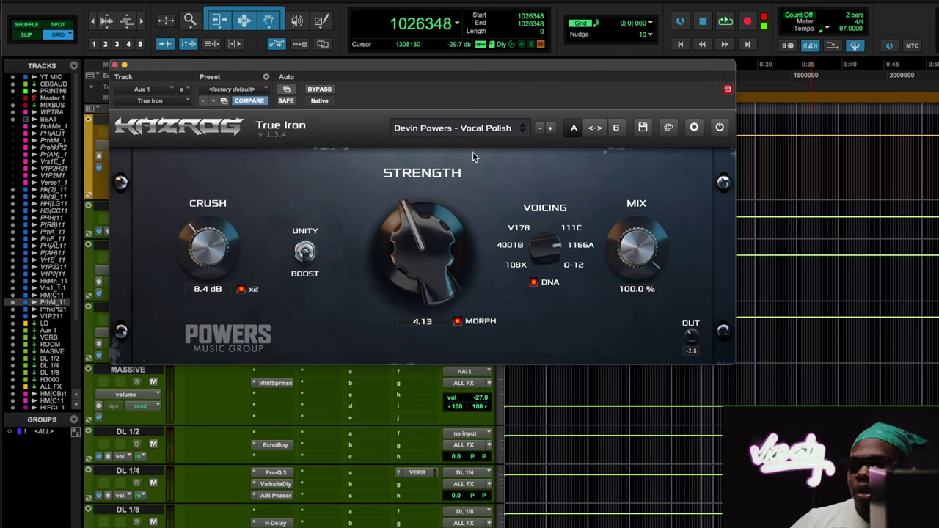
left_click(114, 65)
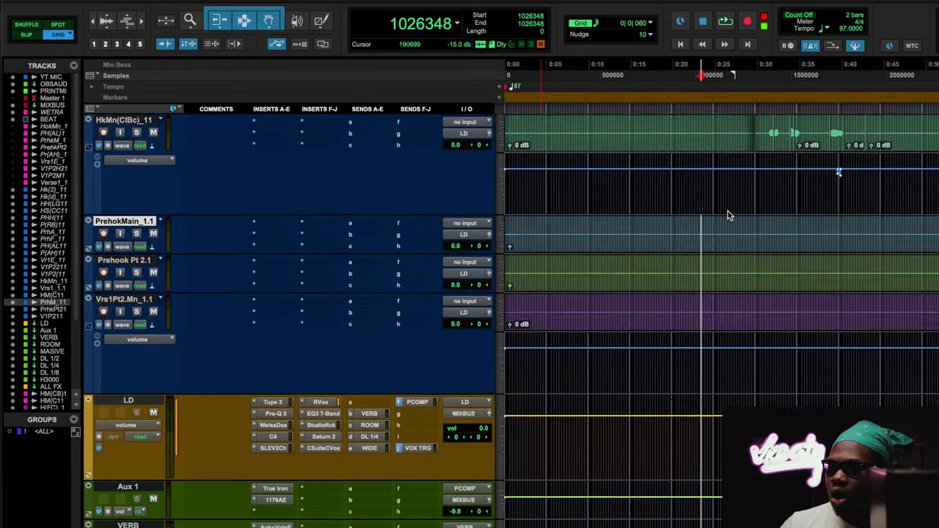
Examine the volume automation dips on the Hook Main_1.1 track through the first hook, from about 0:21 to 0:30.
scroll(728, 211, "down", 3)
scroll(711, 264, "up", 6)
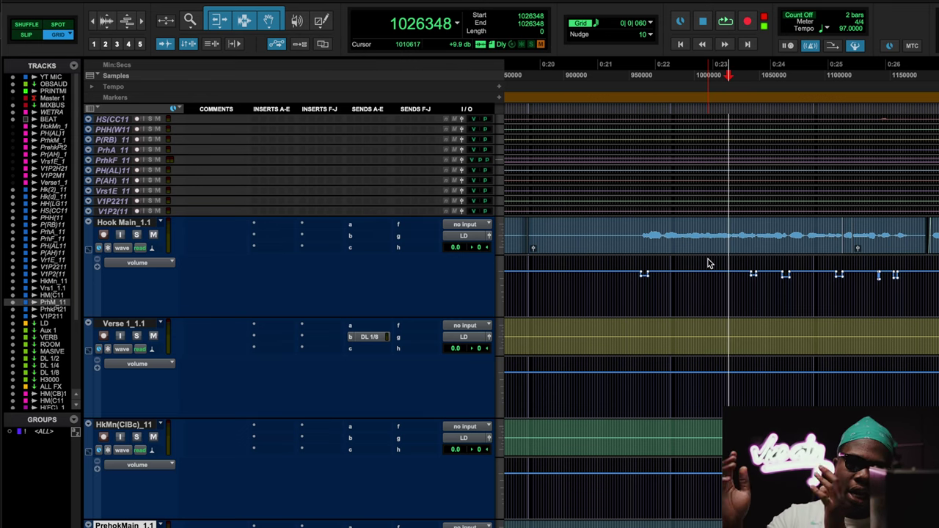
key("r")
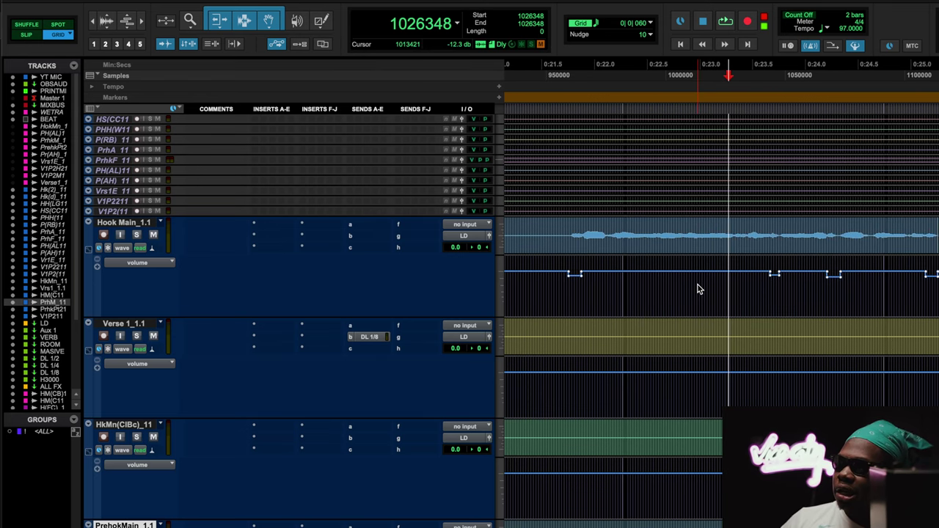
key("r")
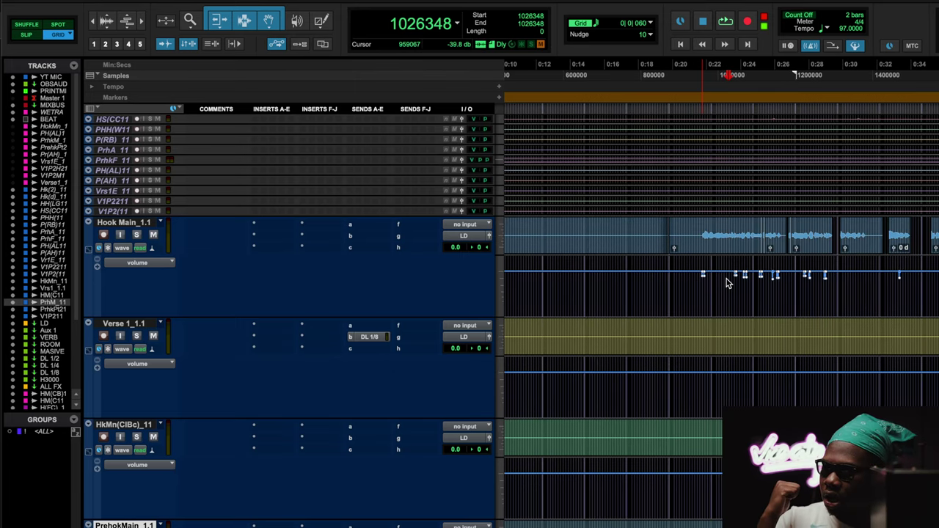
scroll(727, 284, "up", 1)
key("t")
key("t")
key("t")
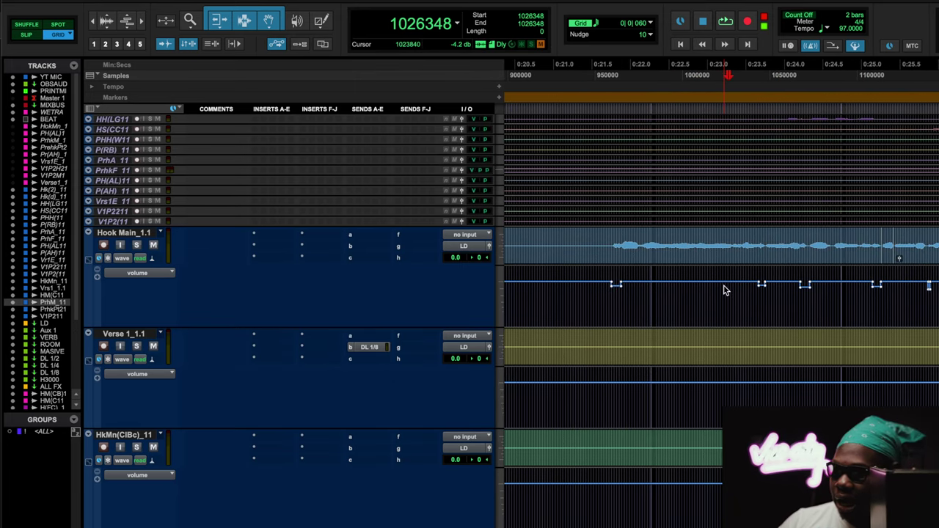
scroll(724, 290, "right", 10)
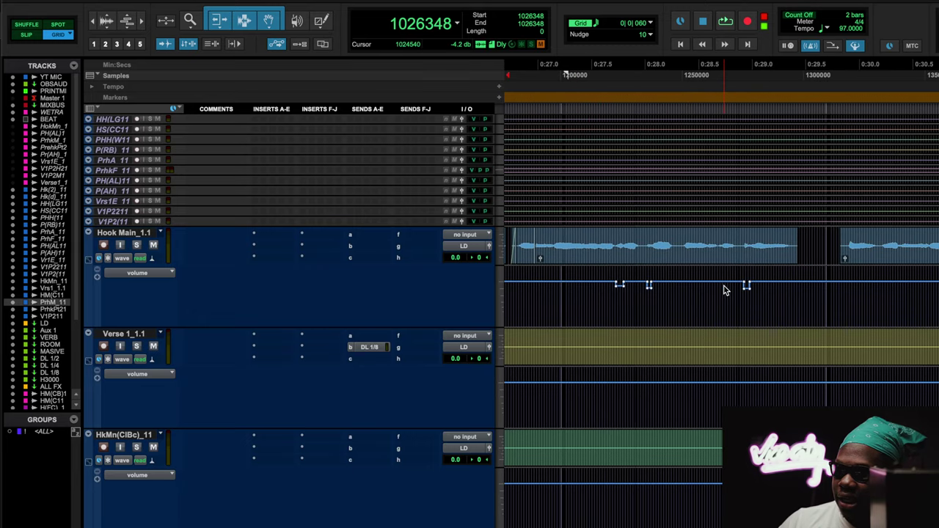
Examine the volume automation on the Hook Main_1.1 track in the second hook, from about 1:23 to 1:37.
scroll(724, 290, "up", 1)
key("r")
key("r")
key("r")
key("r")
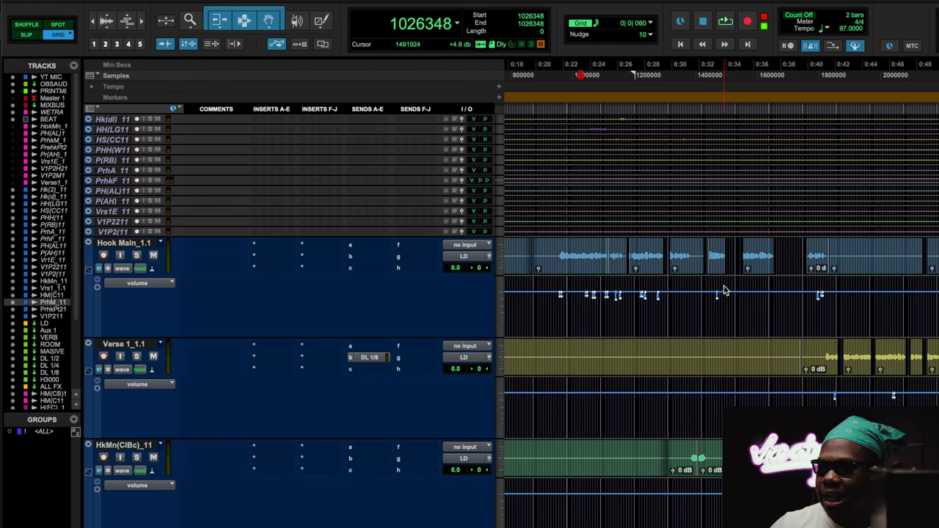
scroll(724, 290, "down", 1)
key("r")
key("r")
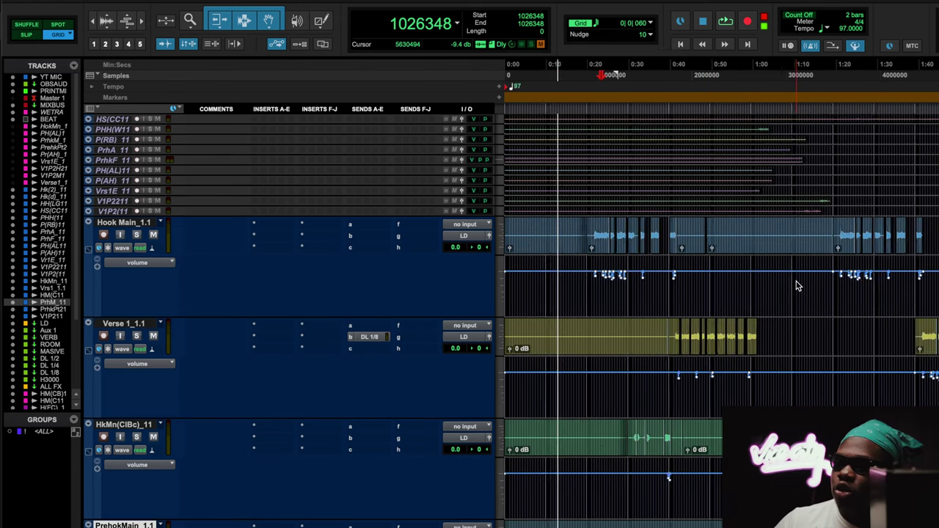
scroll(799, 286, "right", 5)
scroll(799, 286, "up", 1)
key("t")
key("t")
key("t")
key("t")
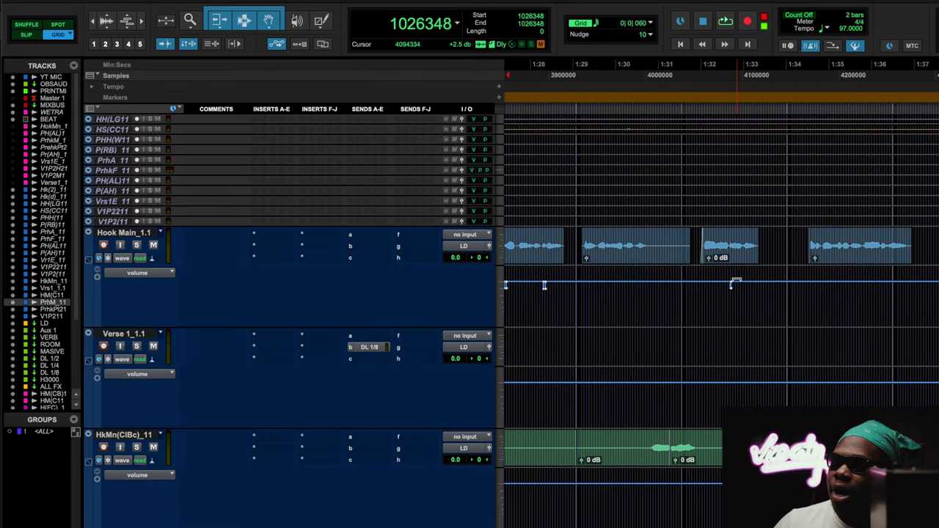
key("t")
scroll(638, 265, "left", 3)
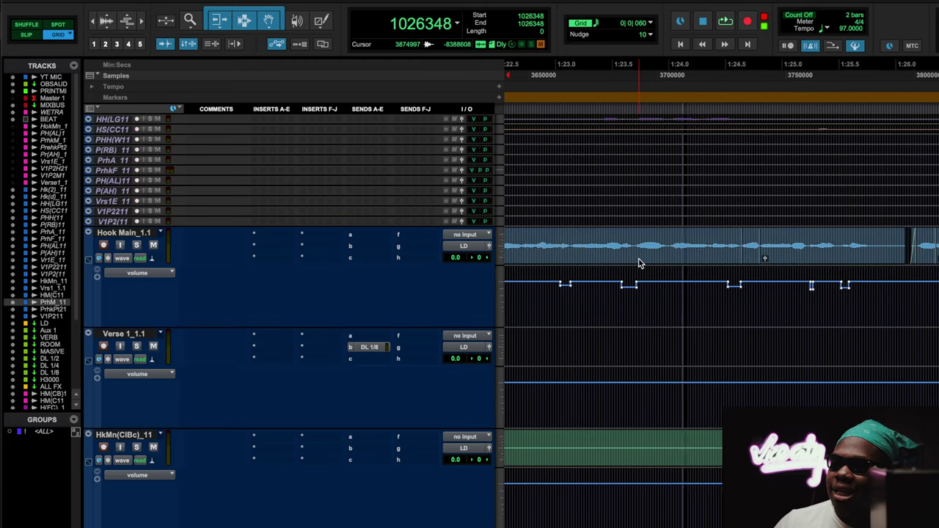
Examine the Verse 1_1.1 track's volume automation from about 1:40 to 1:49, and return to the start of the song.
scroll(639, 264, "up", 1)
key("r")
key("r")
key("r")
key("r")
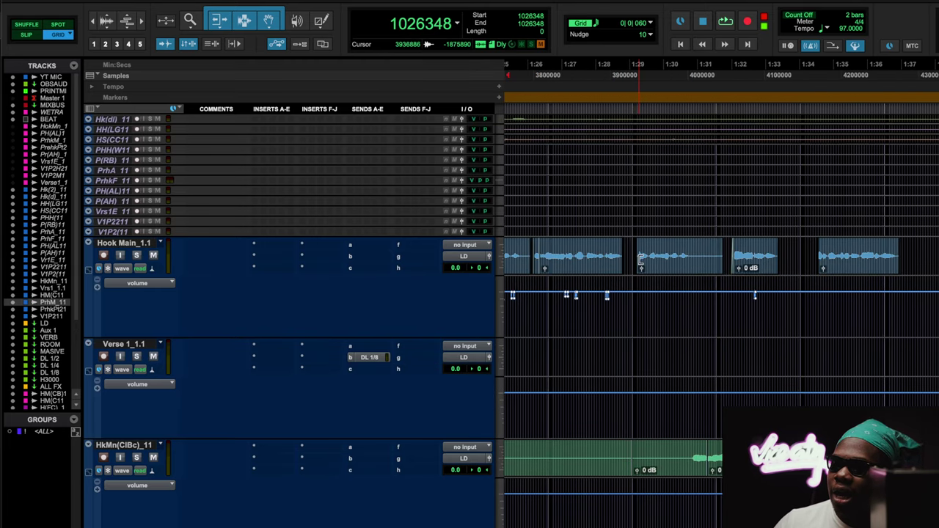
scroll(639, 265, "down", 2)
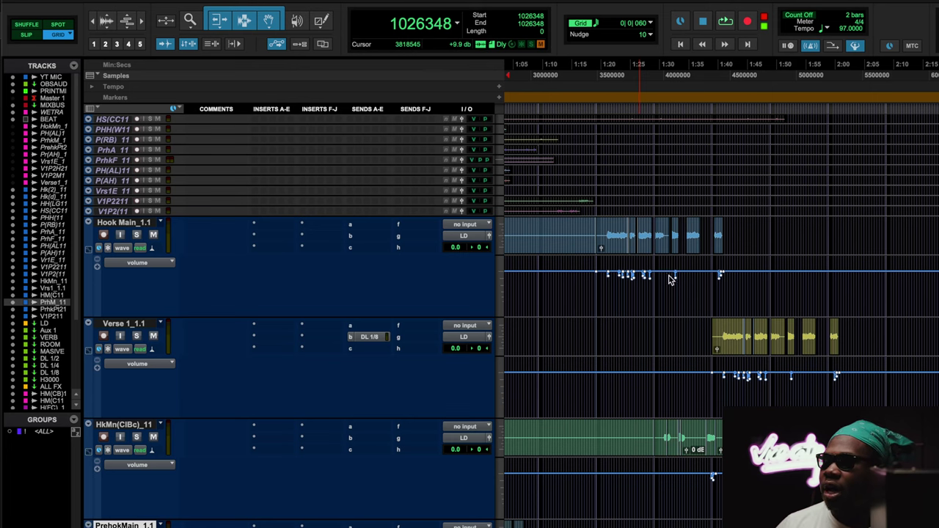
scroll(747, 323, "up", 5)
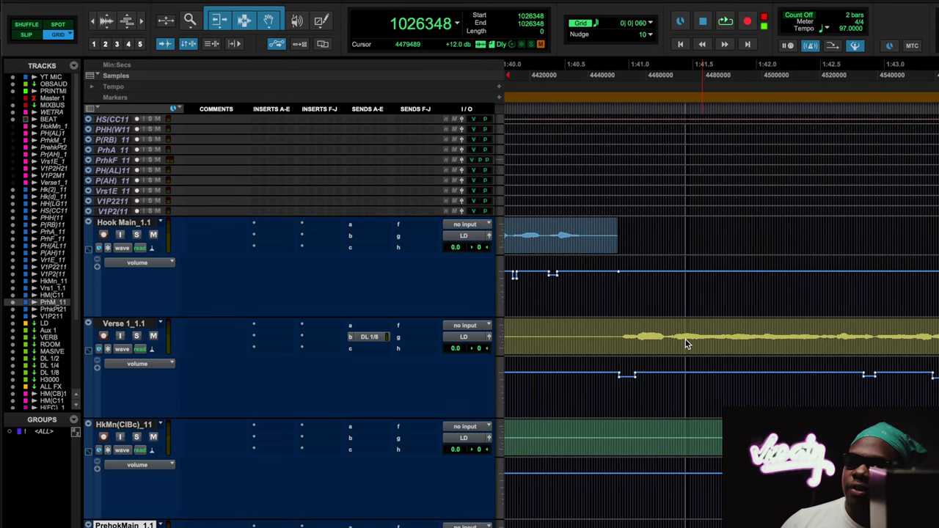
scroll(636, 348, "right", 5)
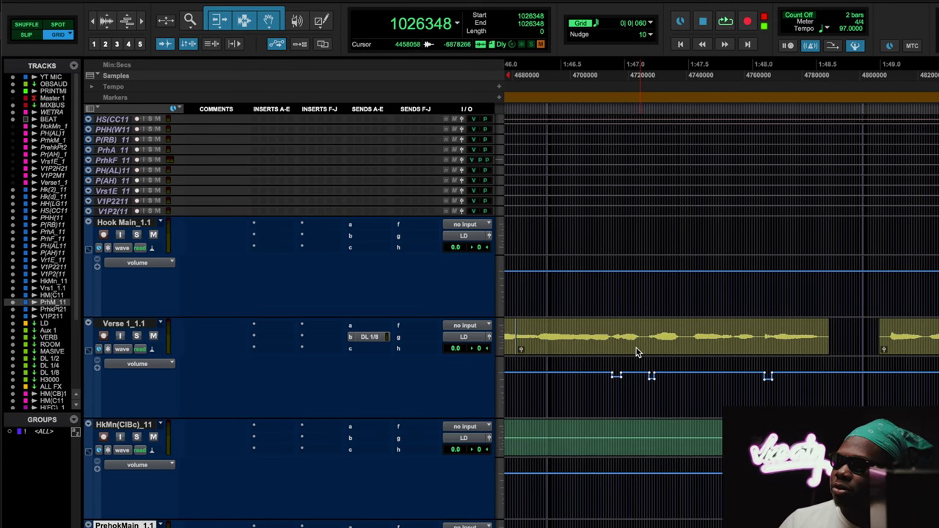
scroll(635, 363, "down", 5)
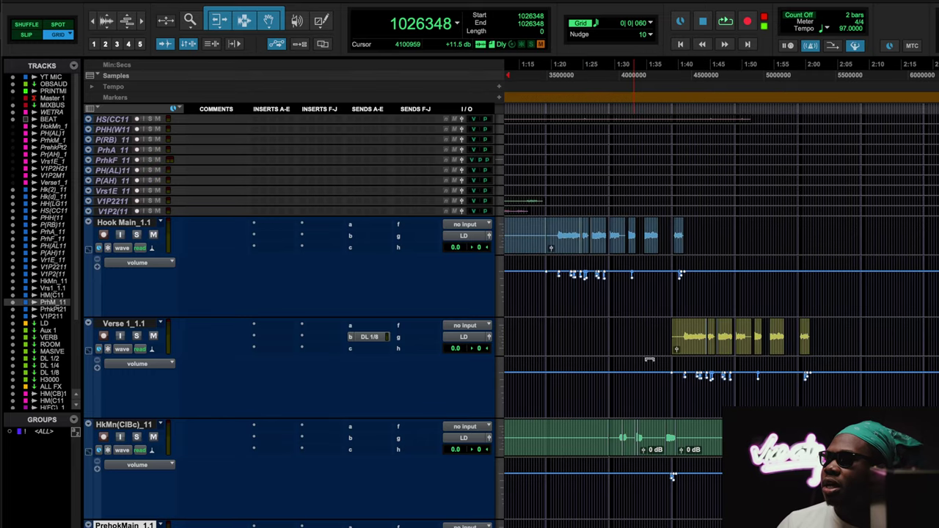
scroll(585, 339, "left", 10)
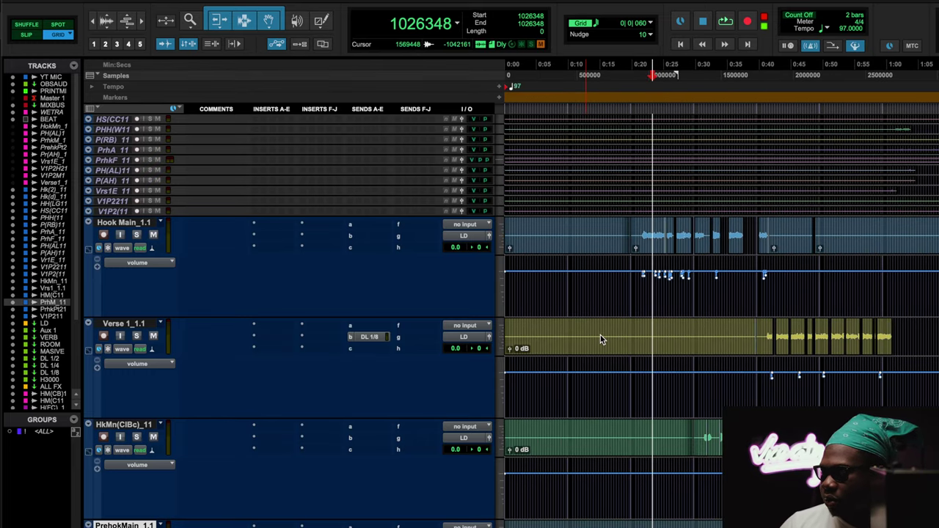
Examine the PuigChild 670 and Fresh Air settings on the MIXBUS track, closing each plug-in.
scroll(588, 344, "up", 10)
left_click(279, 332)
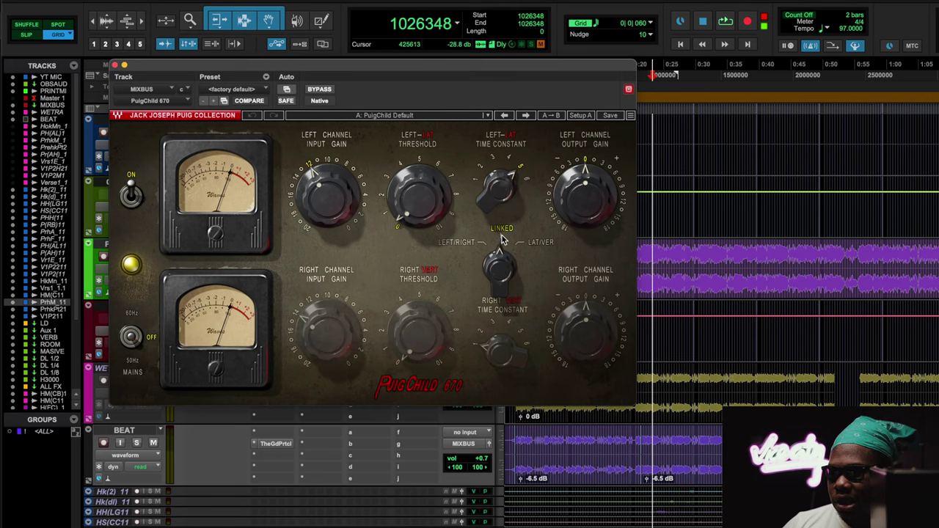
left_click(115, 66)
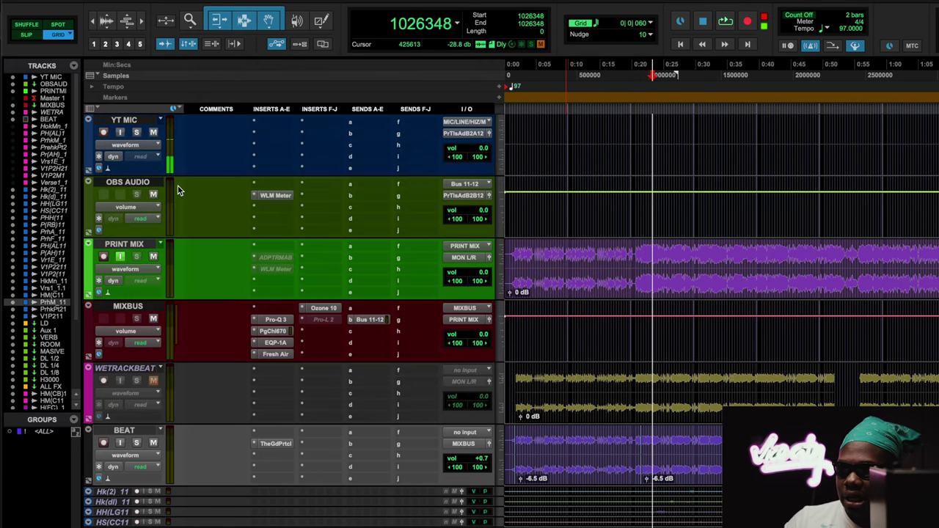
left_click(278, 355)
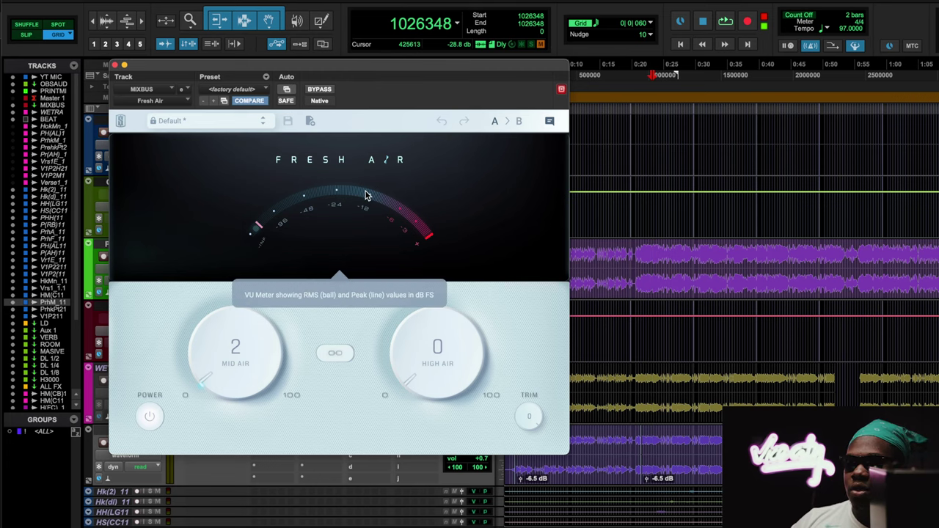
left_click(116, 66)
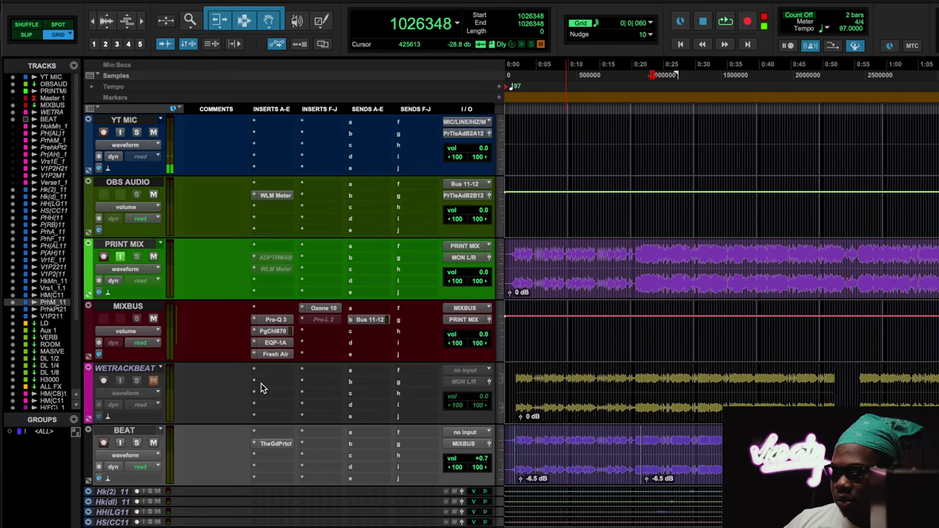
Examine the EQP-1A equalizer and recheck the PuigChild 670 on the MIXBUS track, and close the plug-in.
left_click(275, 343)
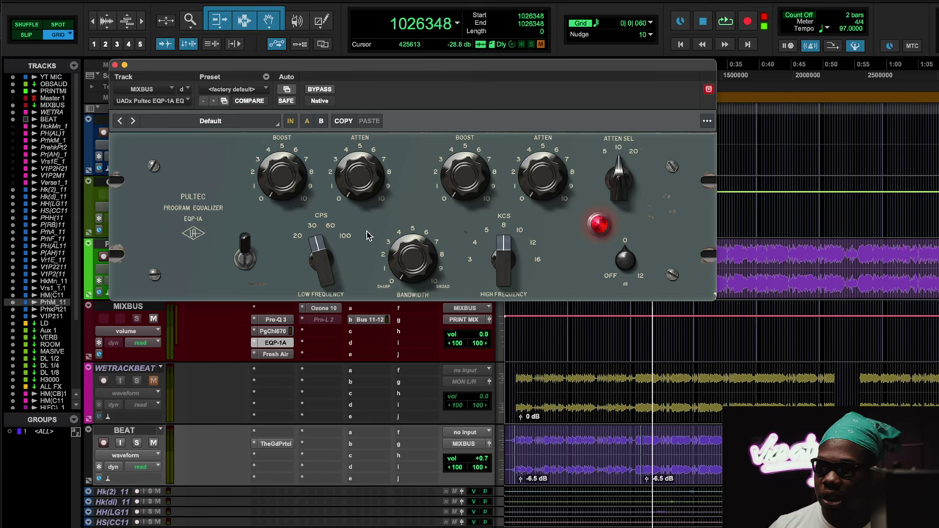
left_click(279, 331)
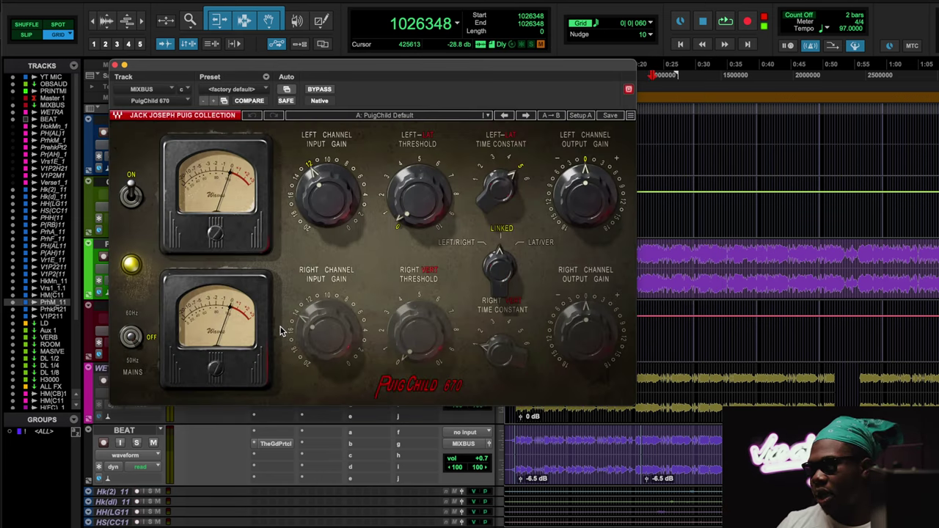
left_click(124, 66)
Select the range from sample 878022 to 3520612 across the tracks and play it.
key("r")
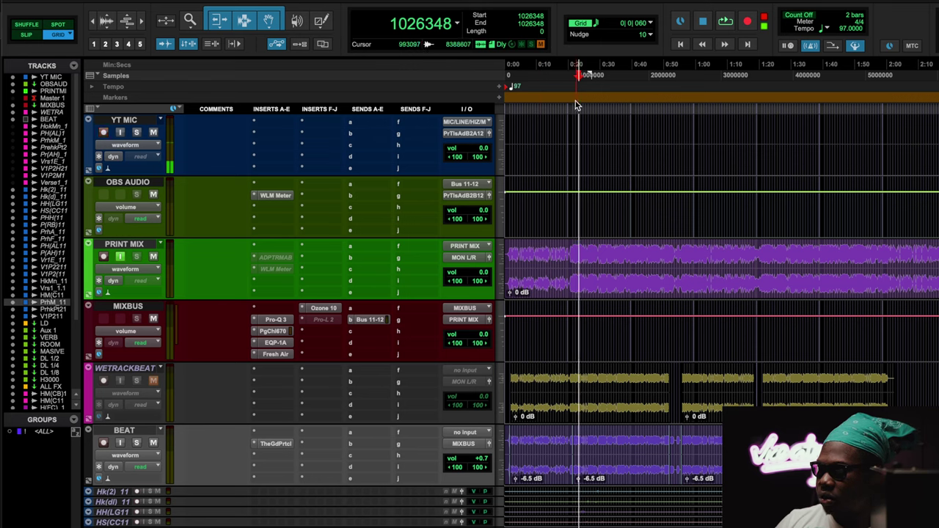
left_click_drag(575, 101, 759, 97)
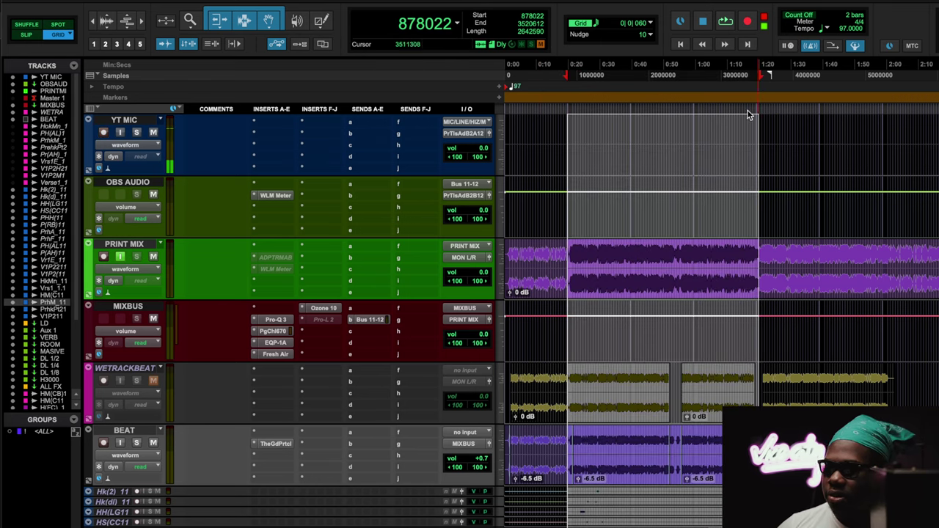
key("space")
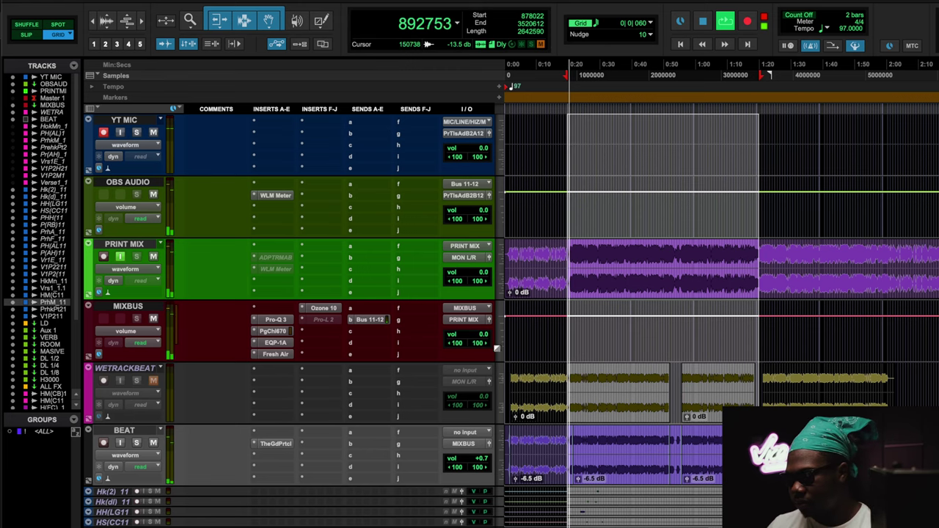
Audition the MIXBUS chain with the EQP-1A bypassed while toggling the PuigChild 670's bypass, leaving the compressor active, and stop playback.
left_click(276, 342)
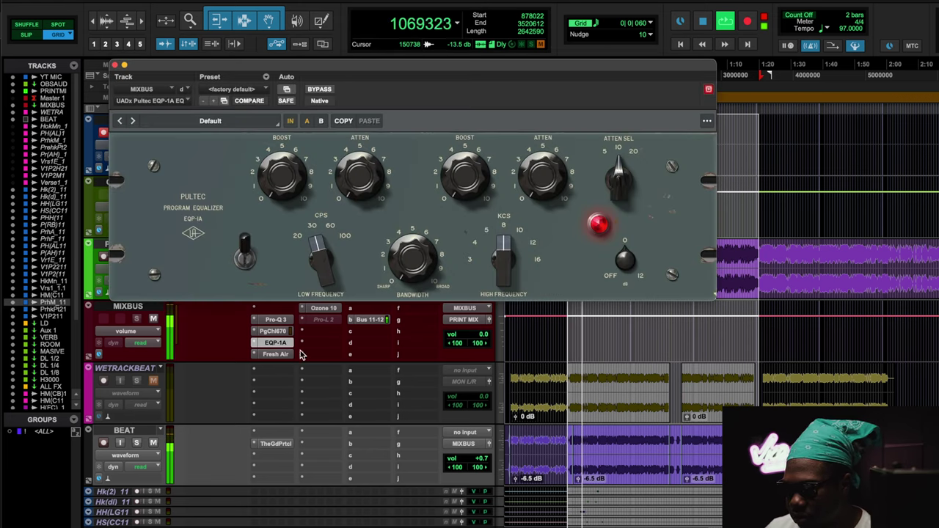
left_click(286, 343, "super")
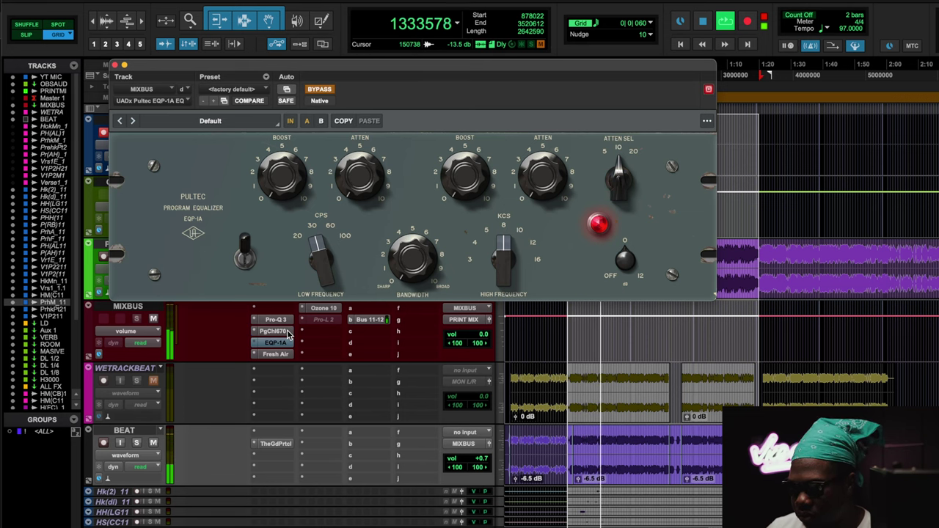
left_click(288, 332)
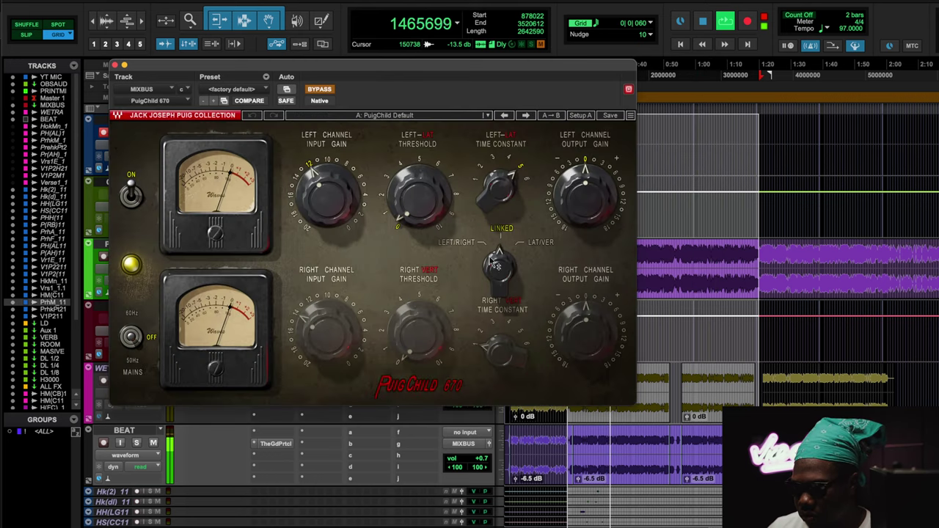
left_click(587, 193)
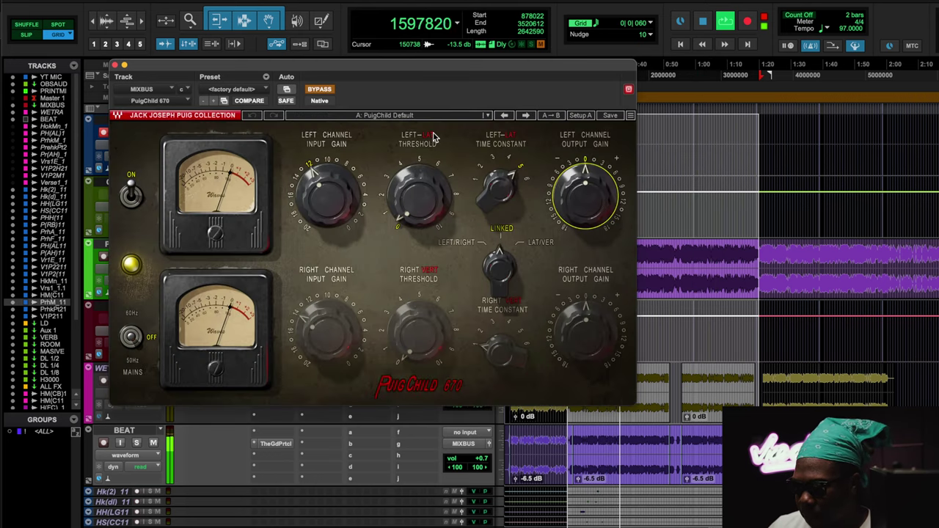
left_click(320, 89)
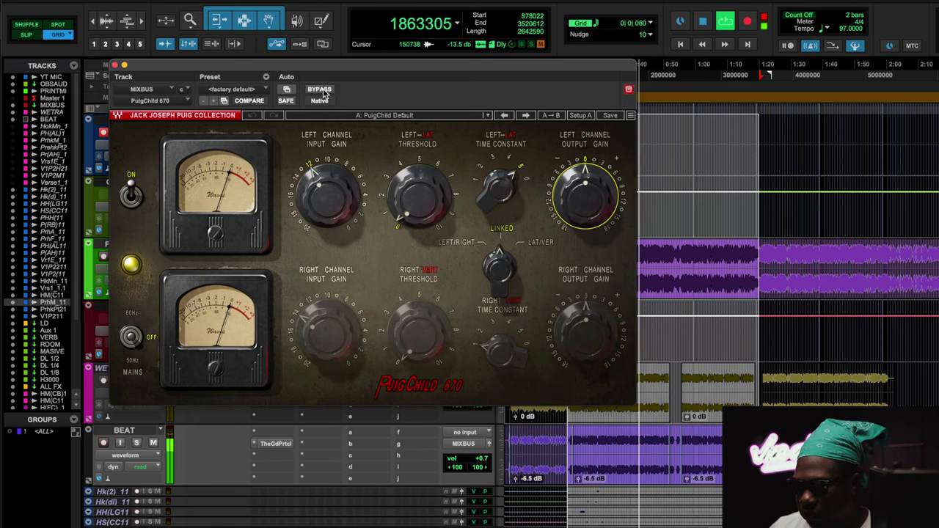
left_click(321, 89)
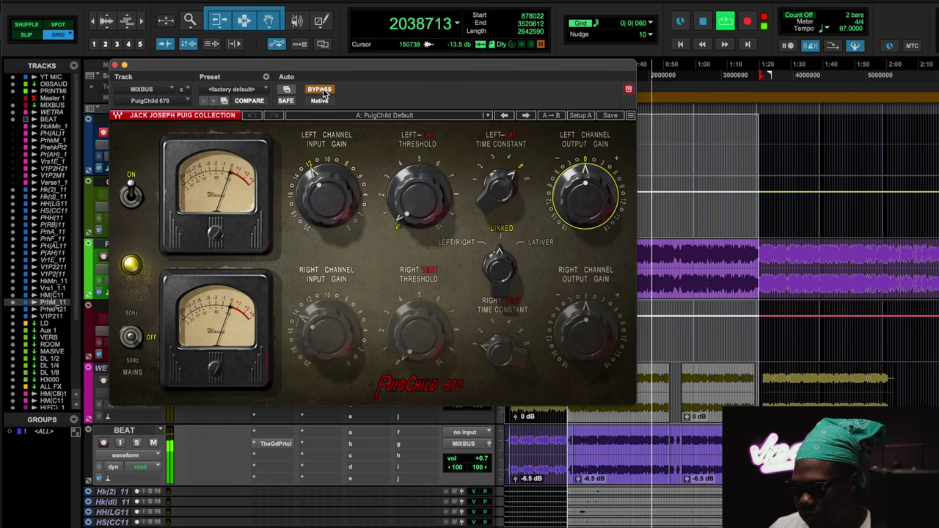
left_click(320, 90)
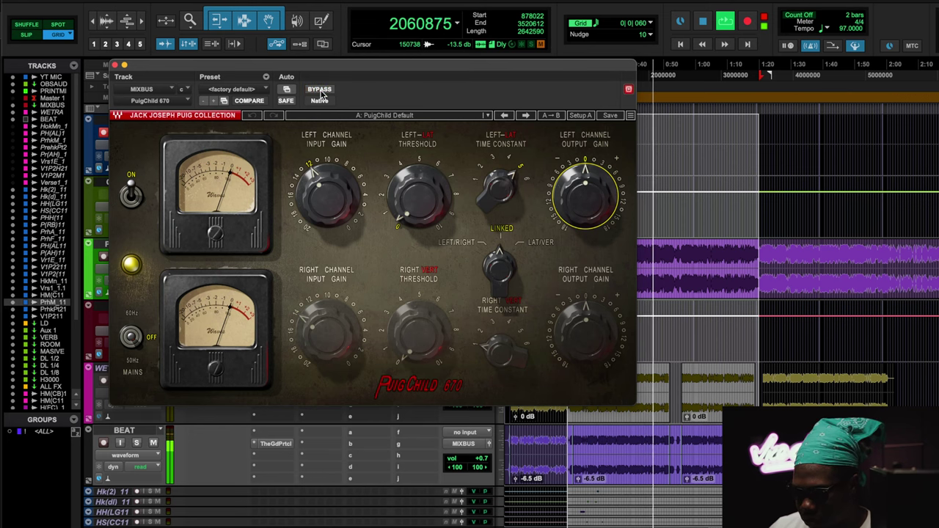
left_click(115, 68)
key("space")
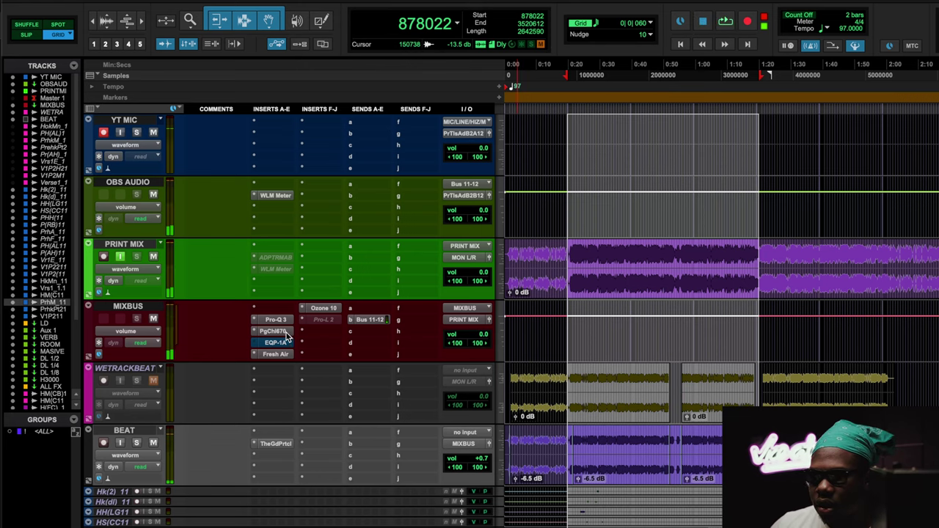
Review the Pro-Q 3, PuigChild 670 and EQP-1A settings on the MIXBUS track with playback stopped, closing each plug-in.
left_click(275, 320)
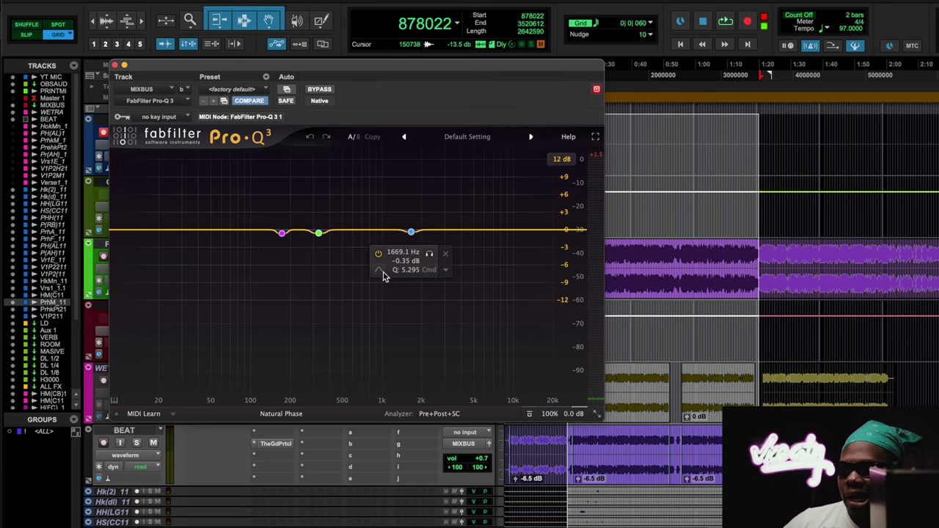
left_click_drag(167, 69, 307, 56)
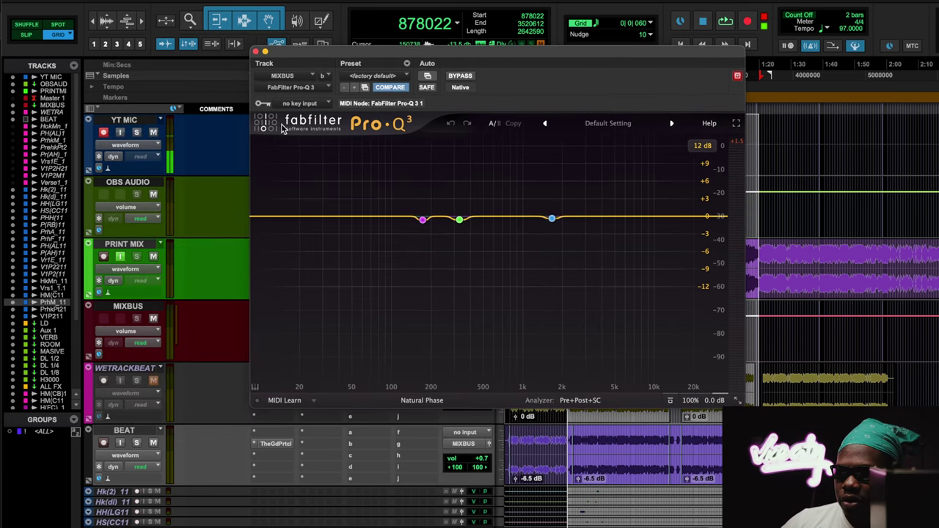
left_click(256, 52)
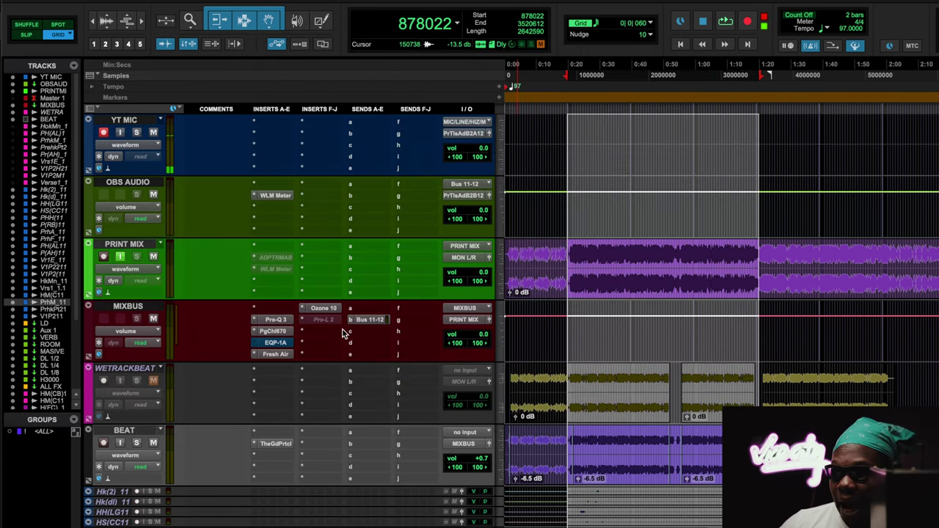
left_click(274, 331)
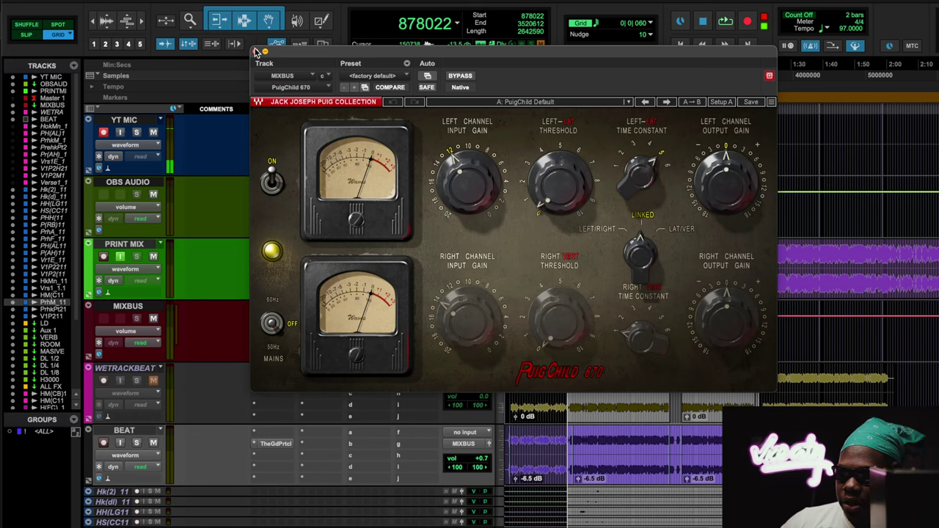
left_click(256, 52)
left_click(276, 343)
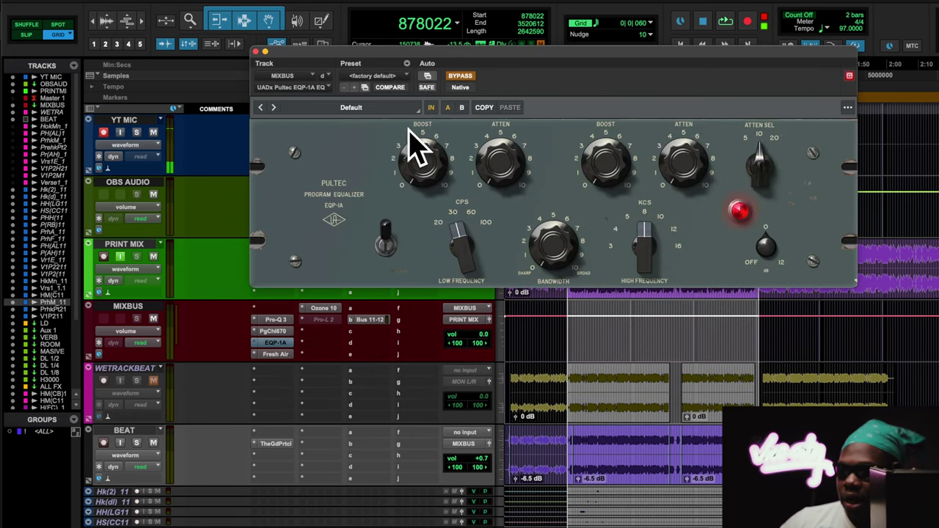
left_click(256, 52)
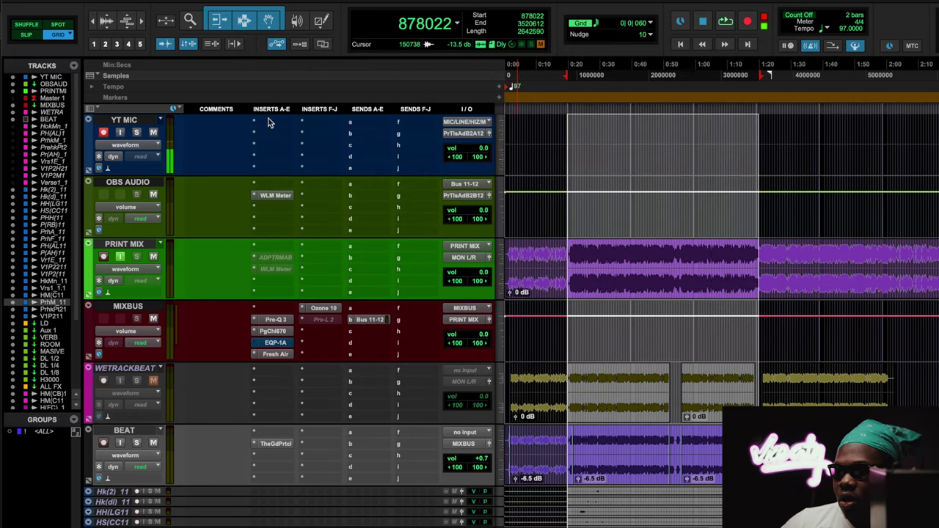
Play the selected range and audition the MIXBUS Pro-Q 3 cuts by toggling its selected bands, and close the equalizer.
left_click(276, 320)
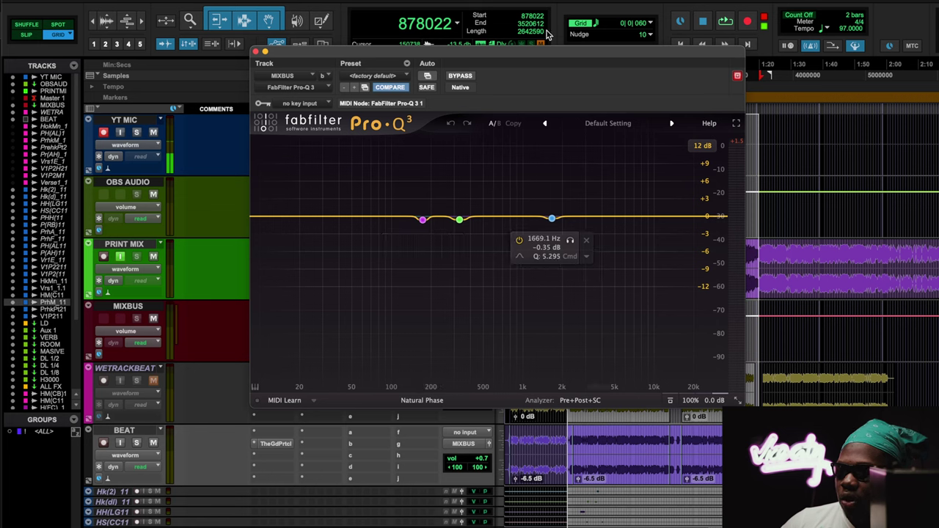
key("space")
left_click_drag(616, 260, 355, 178)
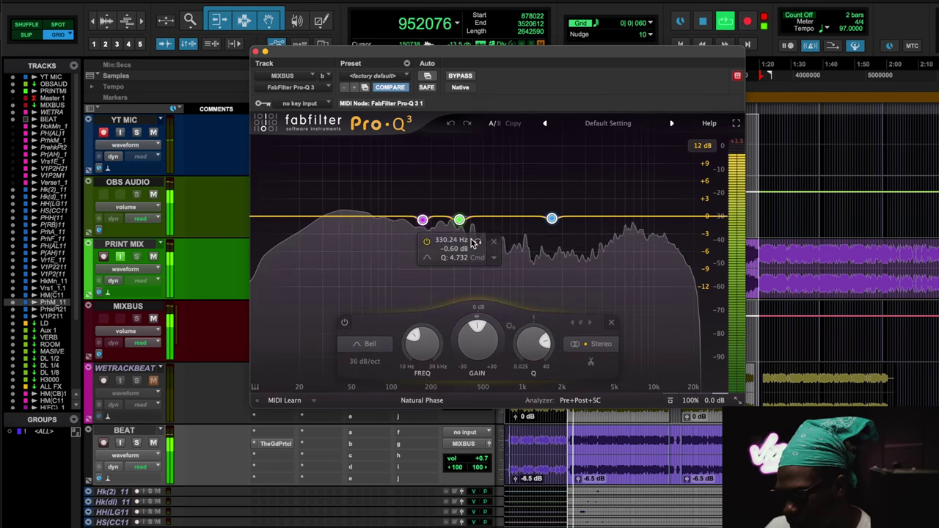
left_click(426, 242)
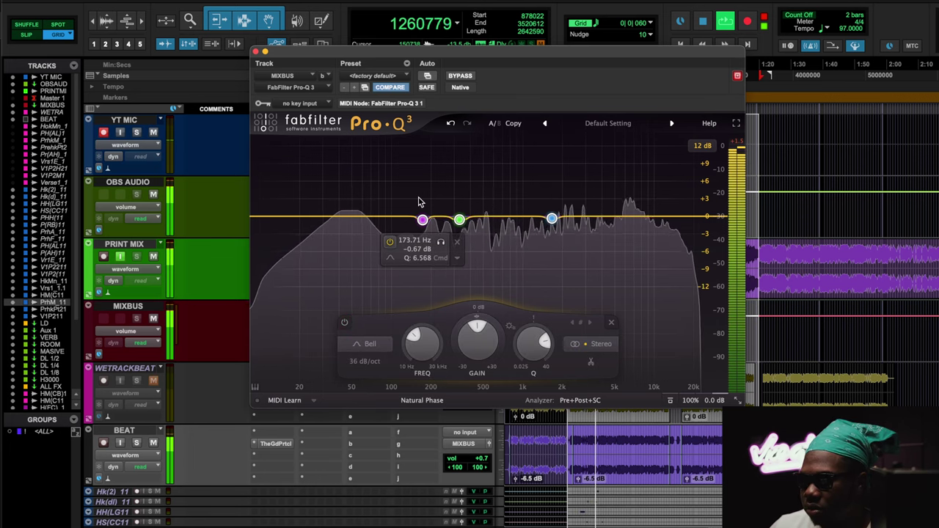
key("super+w")
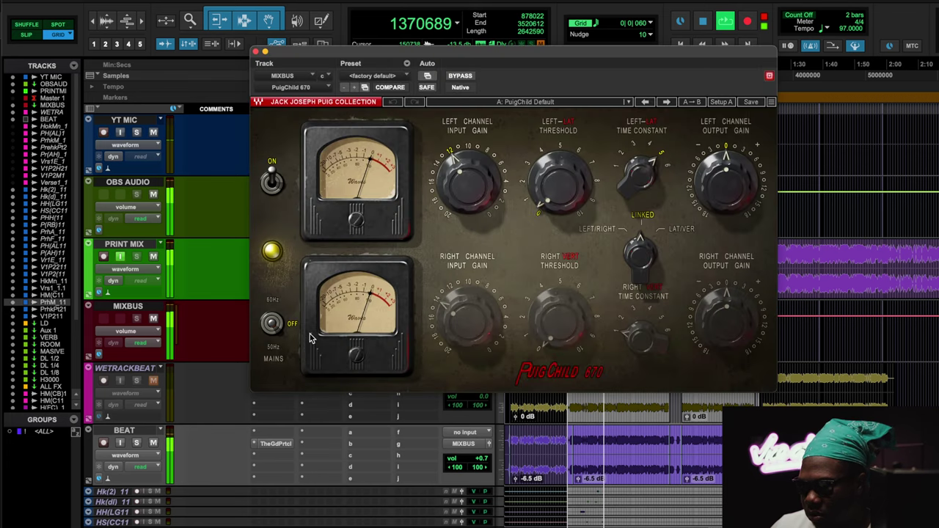
Compare the playing mix with the MIXBUS track's PuigChild 670 active and bypassed, leaving it active.
left_click(276, 331)
left_click_drag(354, 42, 472, 64)
left_click(271, 245)
key("Escape")
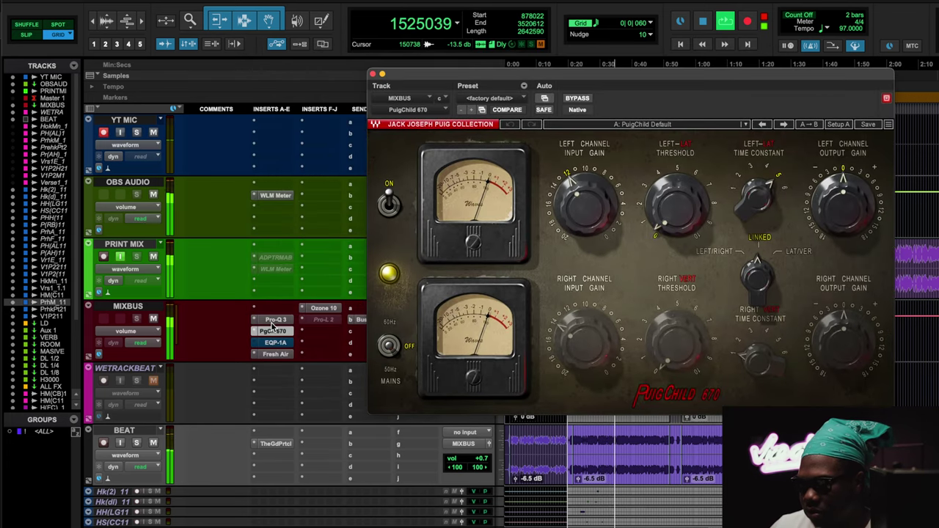
left_click(276, 331, "super")
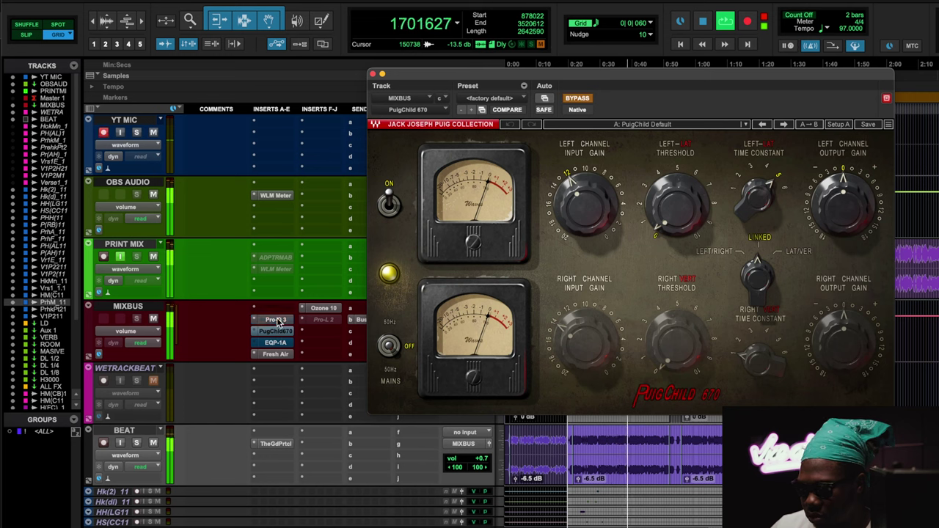
left_click(278, 333, "super")
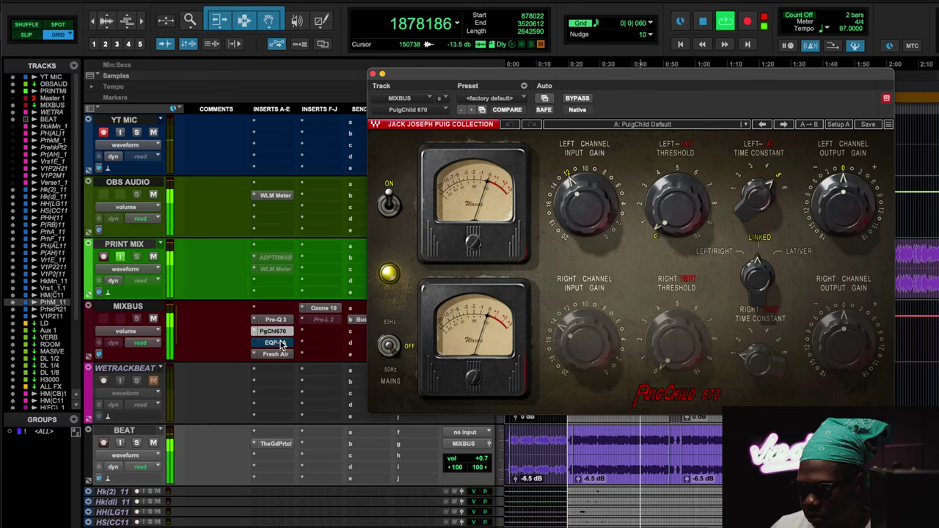
Take the EQP-1A on the MIXBUS track out of bypass, stop playback, and review its settings before closing it.
left_click(281, 342, "super")
left_click(279, 343)
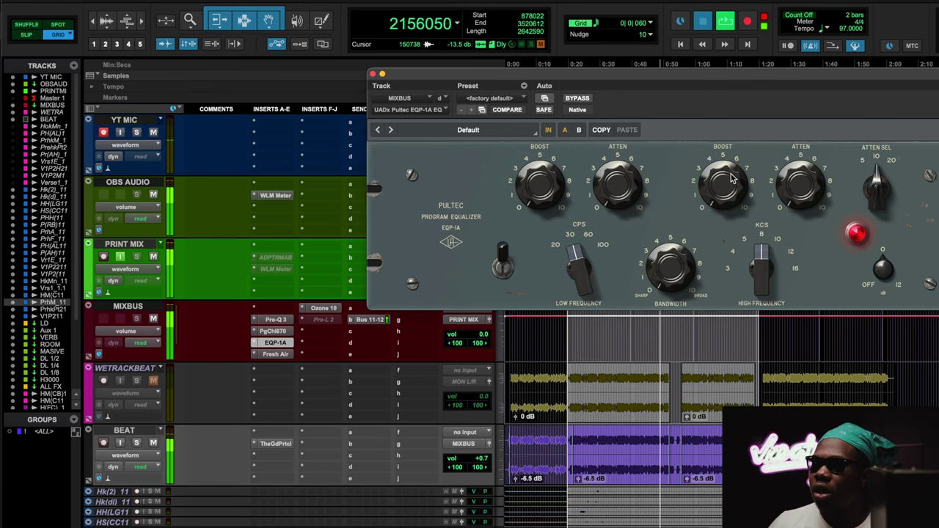
key("space")
left_click_drag(579, 83, 441, 119)
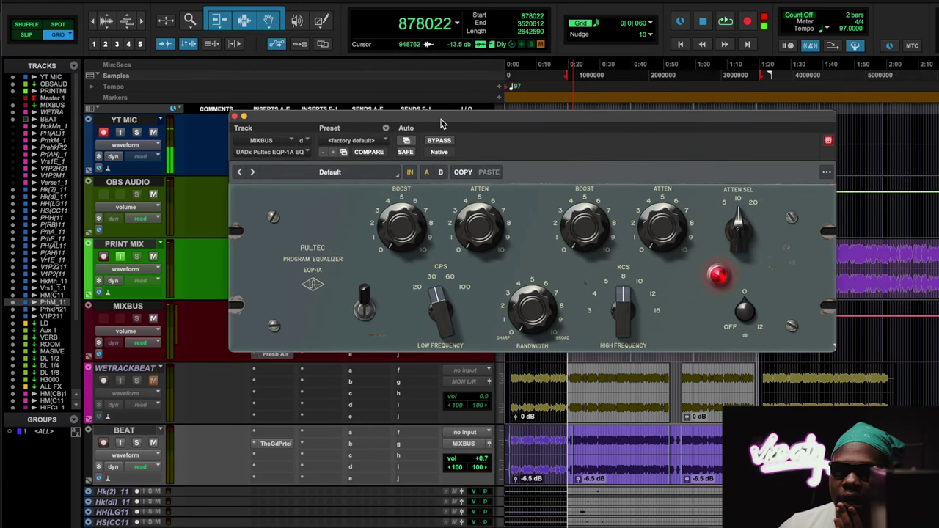
left_click(234, 116)
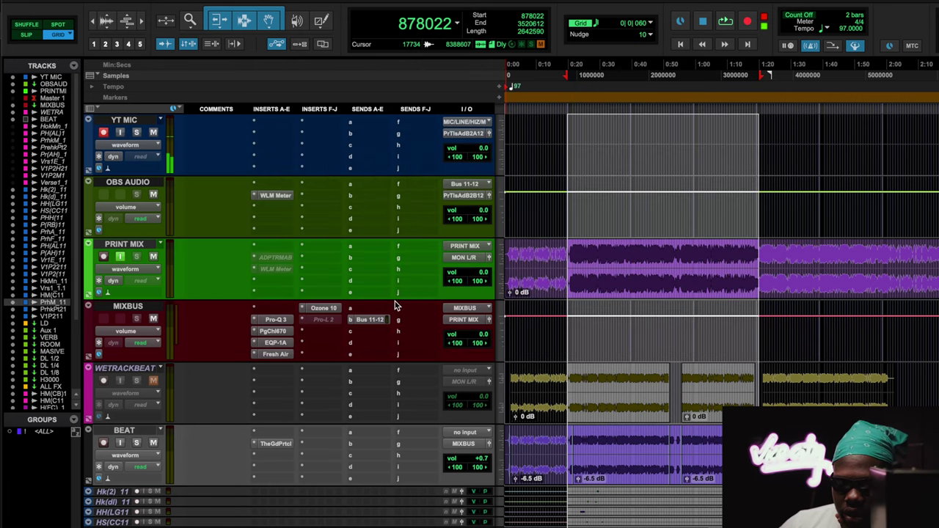
left_click(275, 343)
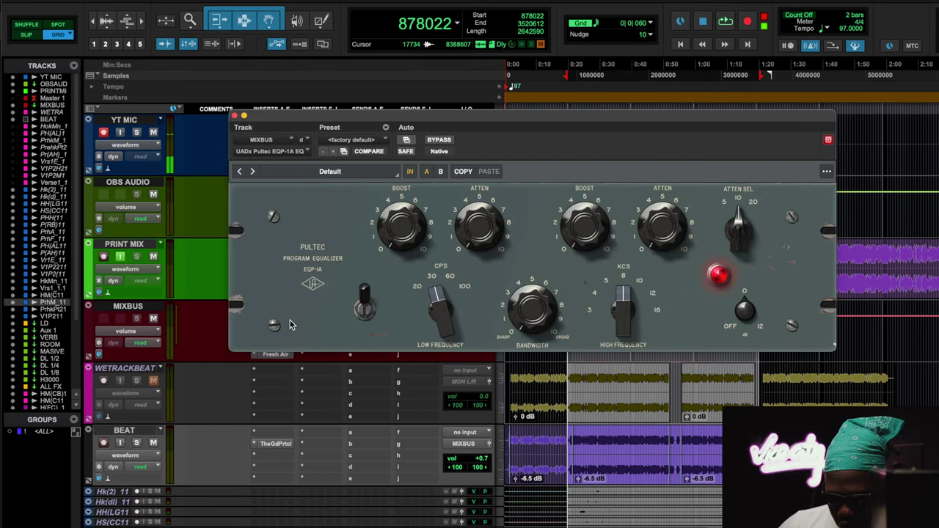
left_click(235, 116)
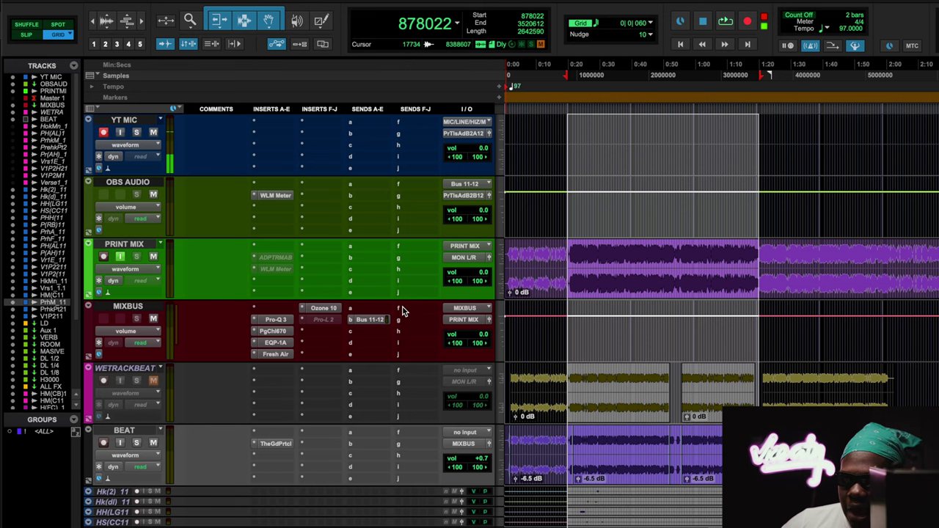
Show the Master 1 track to review its volume setting, and hide it again.
left_click(13, 98)
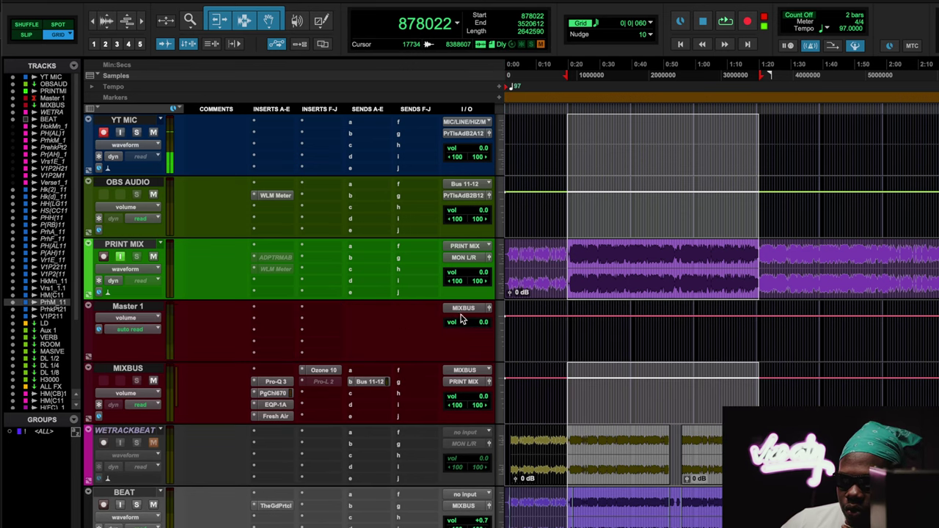
left_click_drag(471, 325, 472, 318)
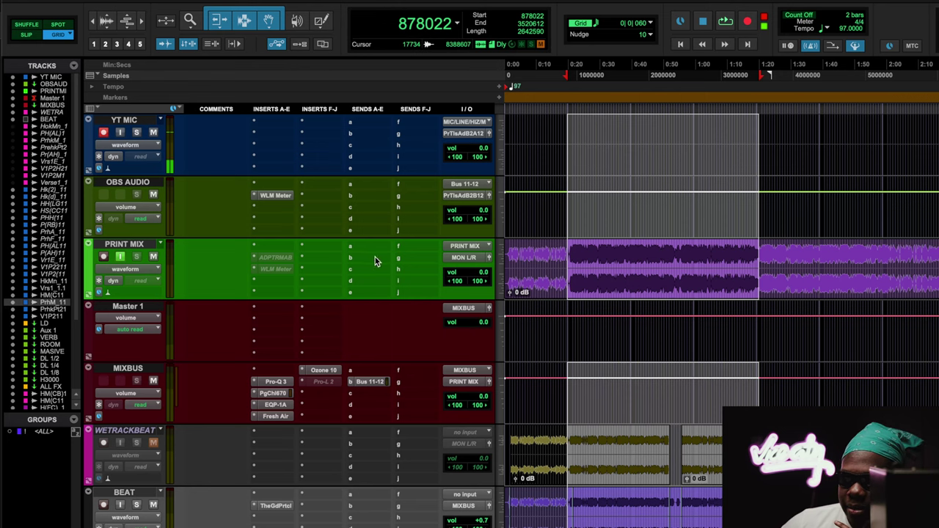
left_click(13, 97)
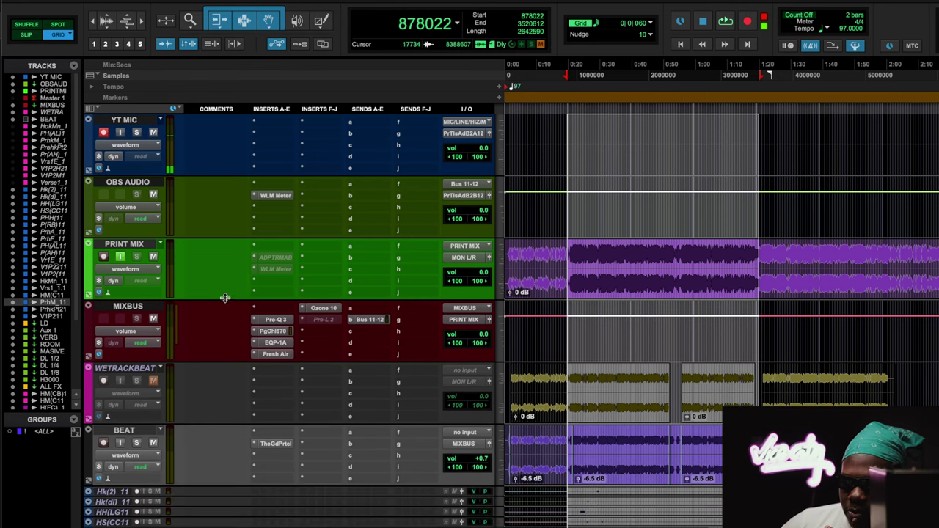
Play the selected range with the MIXBUS EQP-1A open, switching the equalizer's power off and back on to compare.
left_click(279, 345)
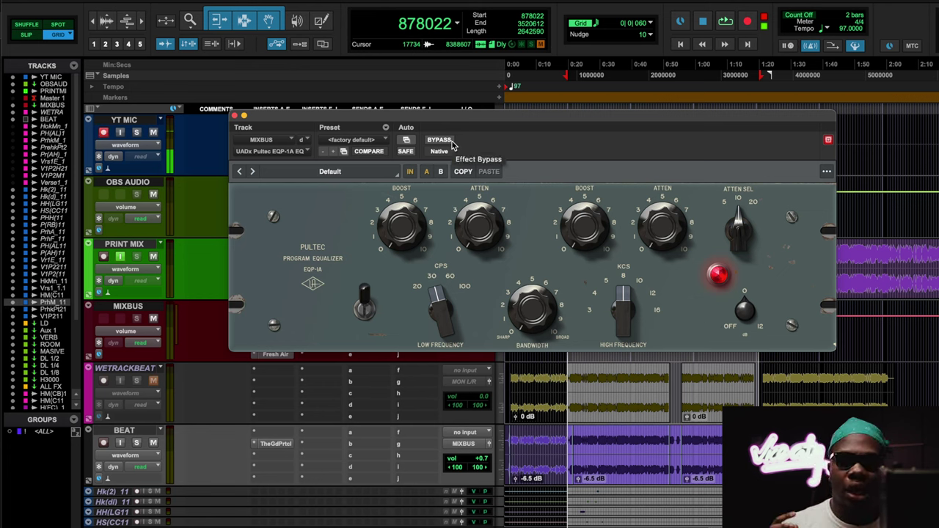
key("space")
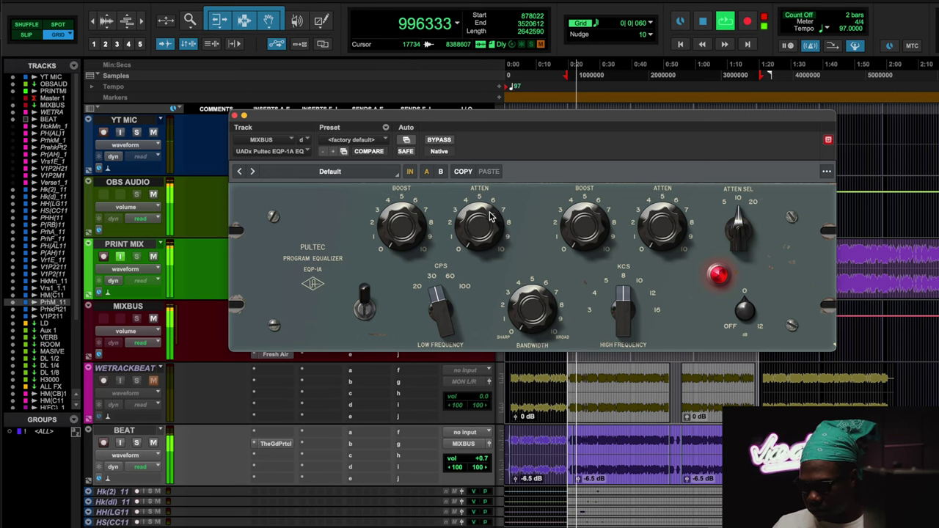
left_click(364, 312)
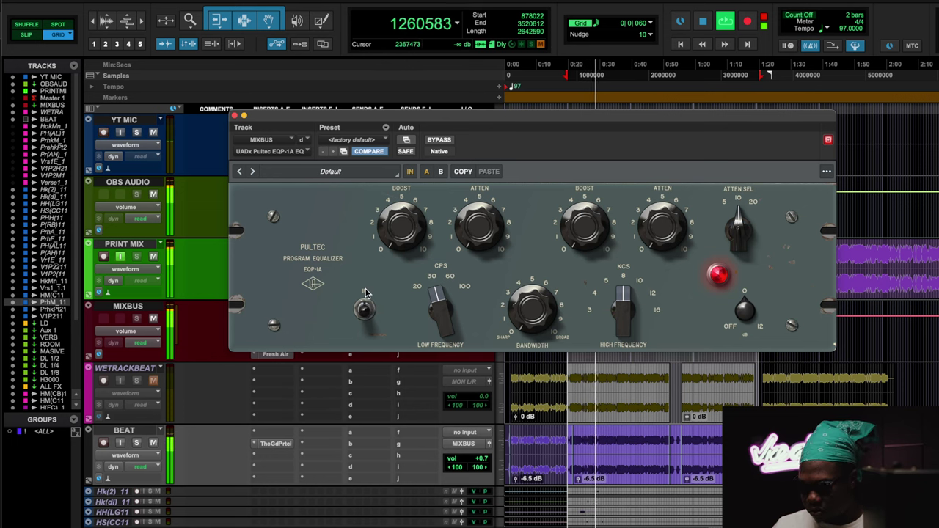
left_click(366, 301)
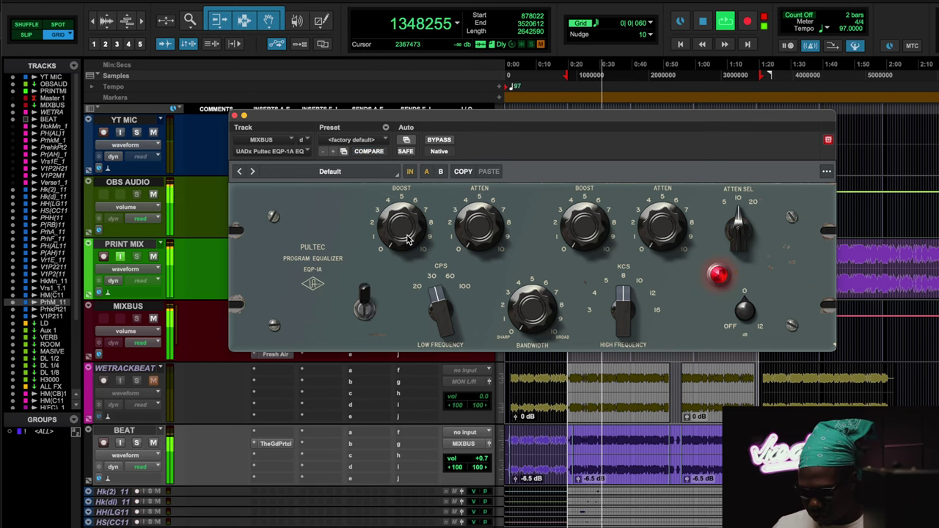
Compare the mix with the EQP-1A bypassed and active twice, leaving it active, and stop playback.
left_click(433, 142)
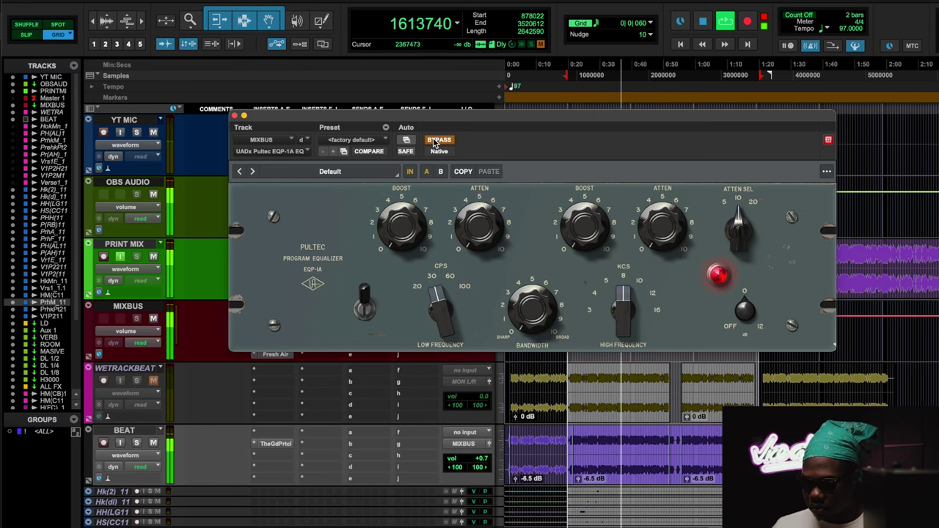
left_click(433, 141)
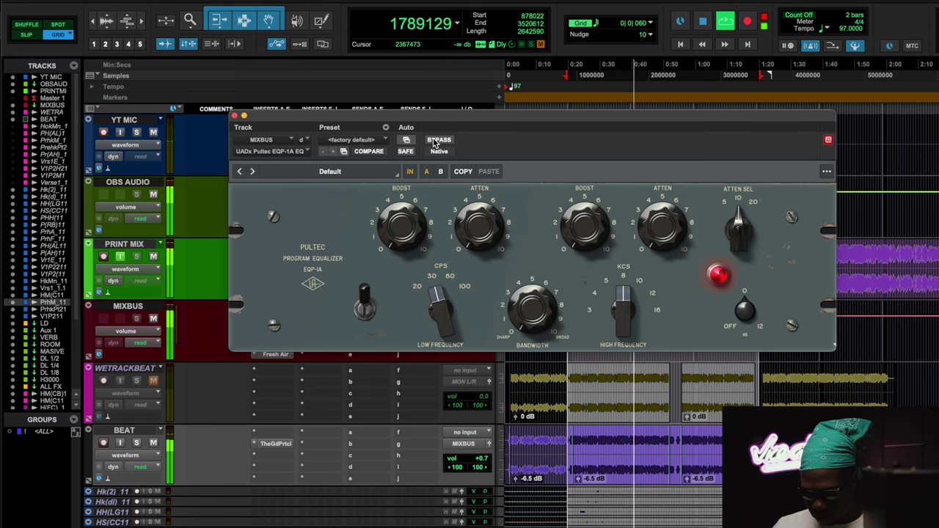
left_click(434, 142)
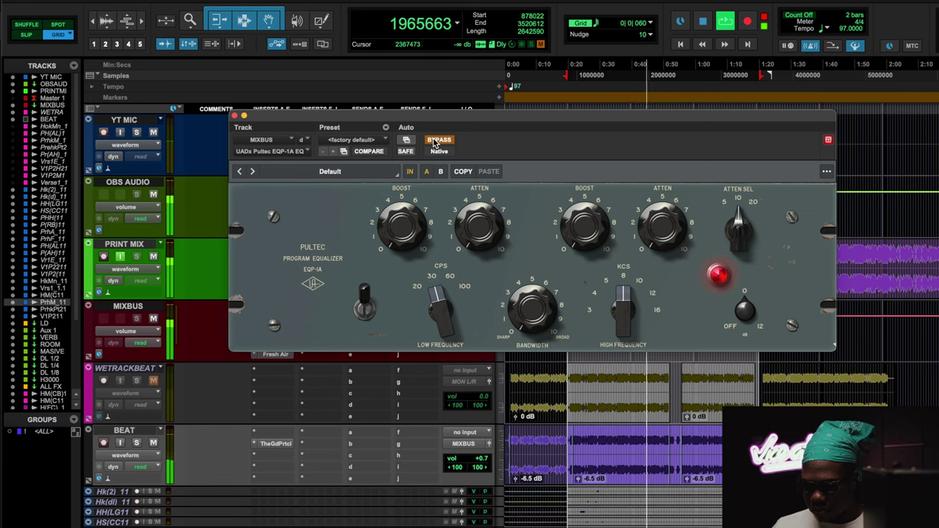
left_click(433, 142)
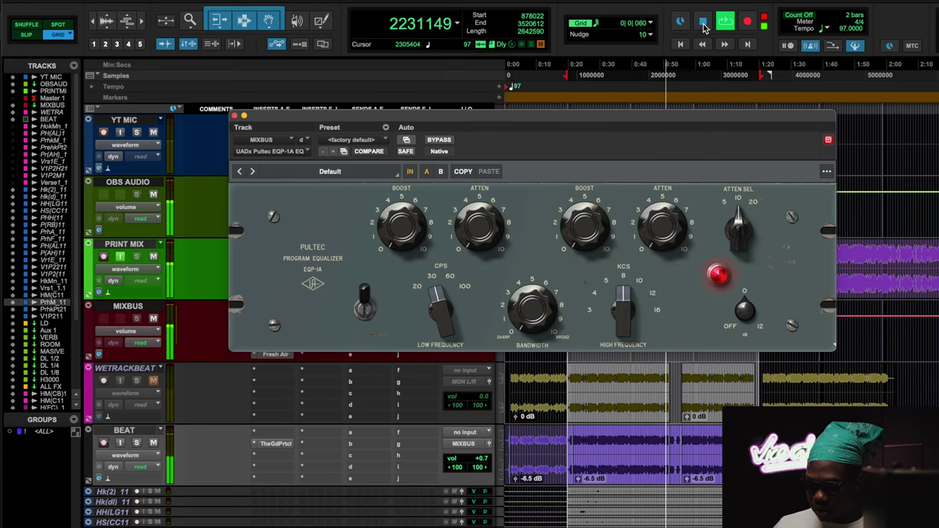
left_click(703, 24)
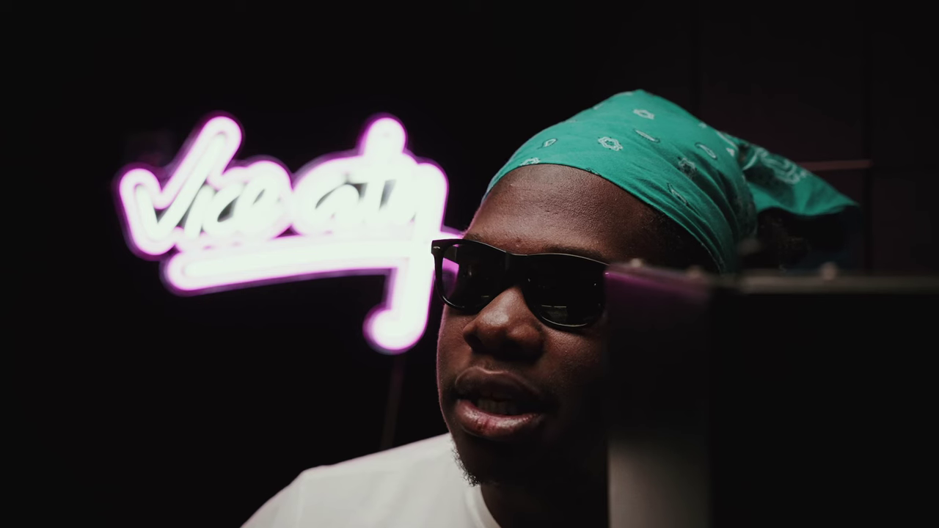